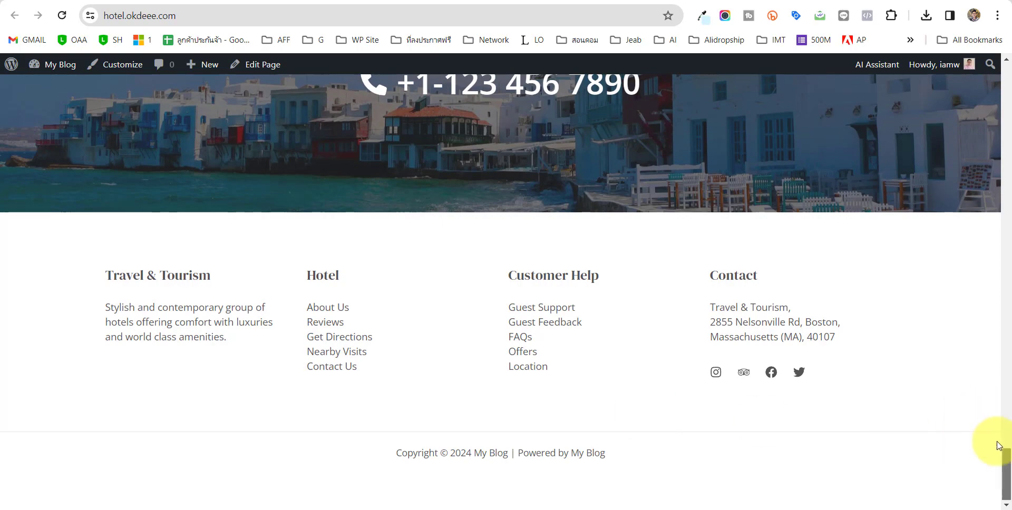
# Scroll the hotel homepage back to the top and go to the WordPress admin Dashboard.
pyautogui.moveTo(1004, 473); pyautogui.dragTo(1007, 64)
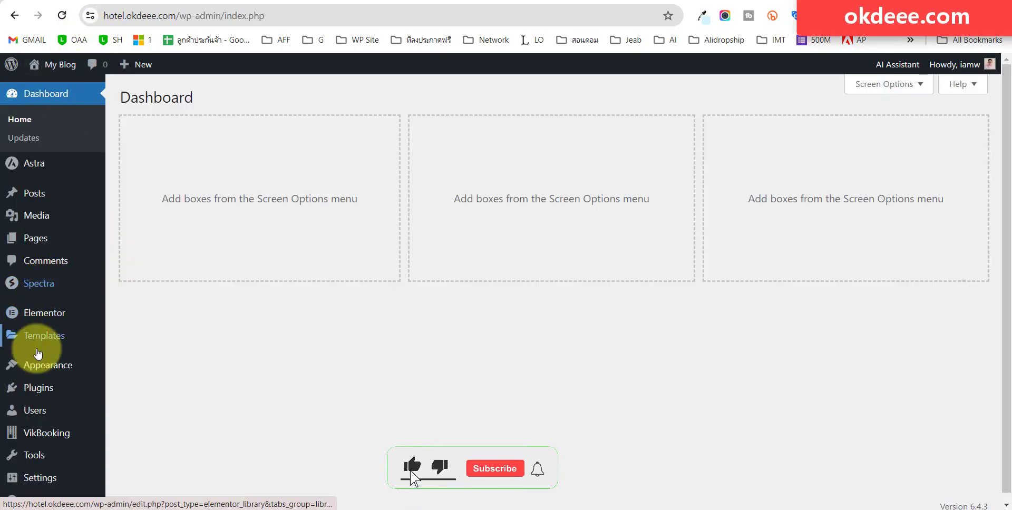
# Search Add New Plugin for 'elementor header'.
pyautogui.moveTo(33, 390)
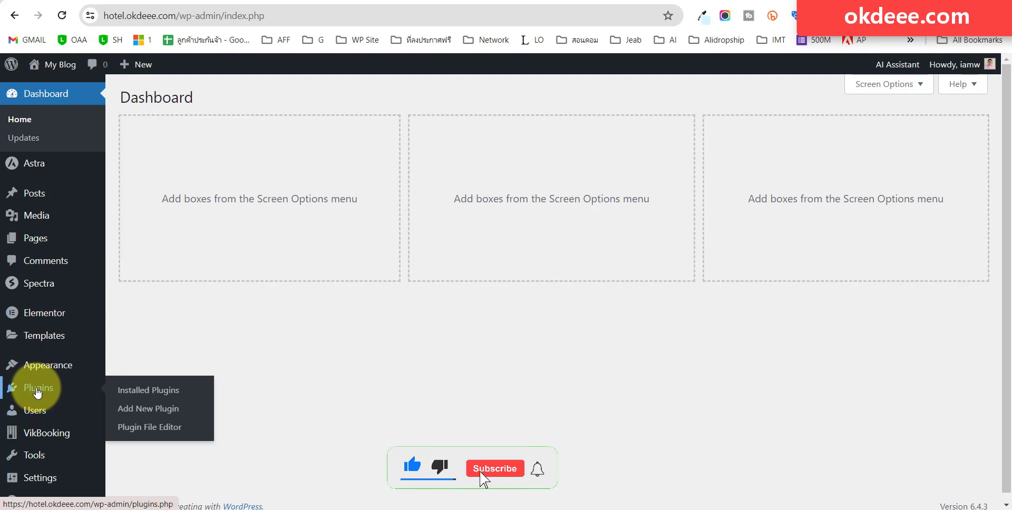
pyautogui.click(132, 410)
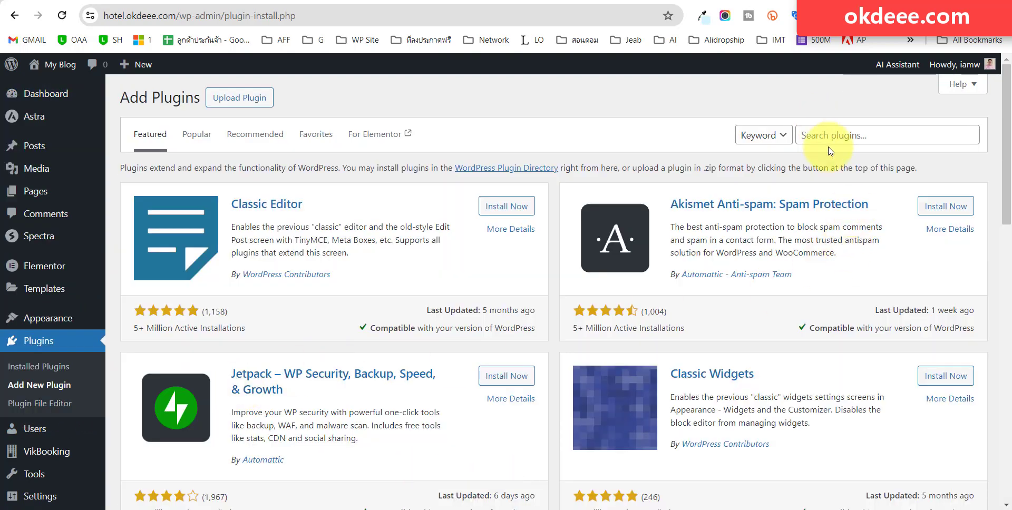
pyautogui.click(827, 135)
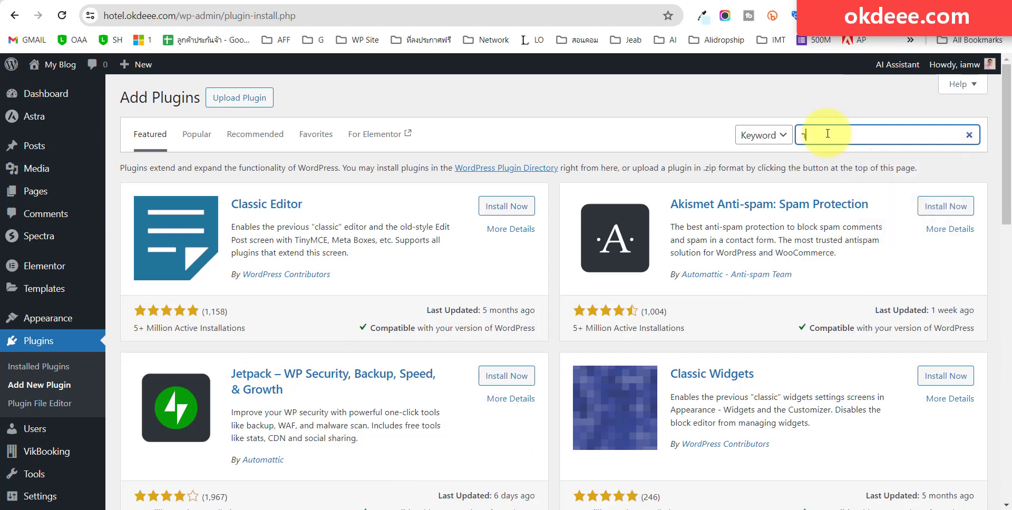
pyautogui.write('elementor ')
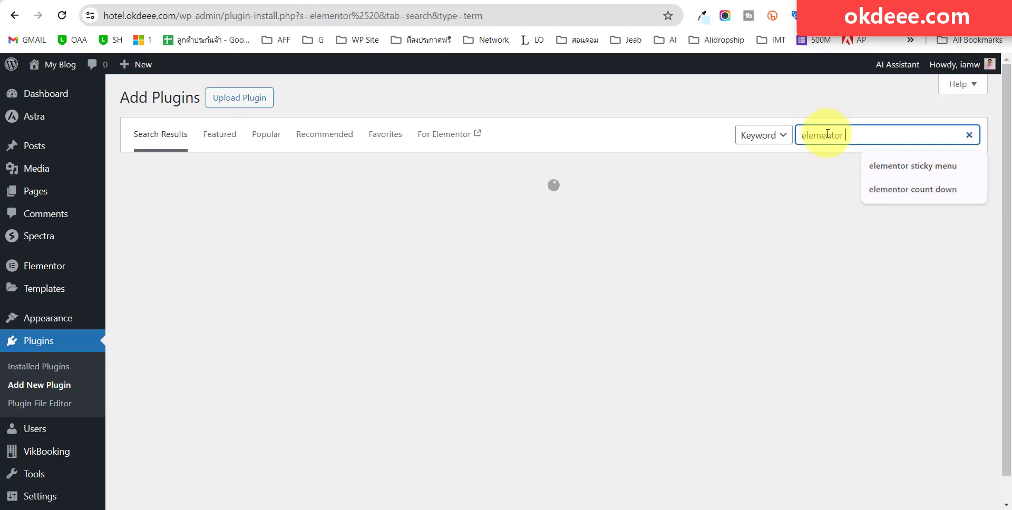
pyautogui.write('header')
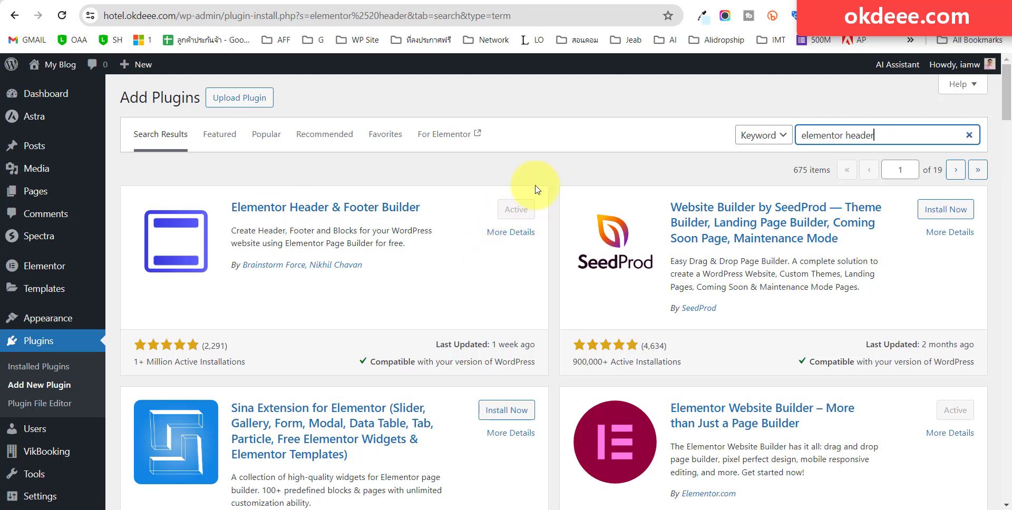
# Check the live hotel homepage, then open Appearance > Elementor Header & Footer Builder.
pyautogui.click(538, 161)
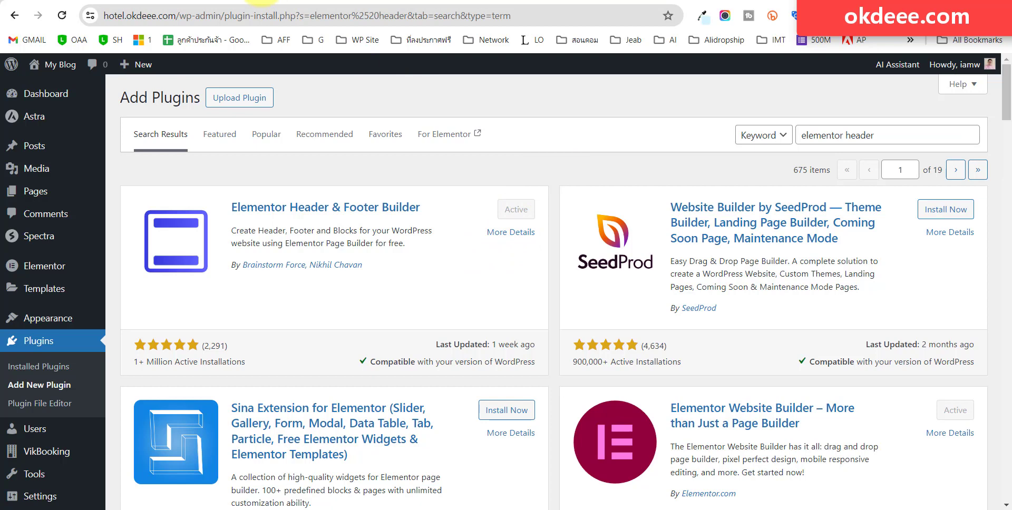
pyautogui.click(260, 1)
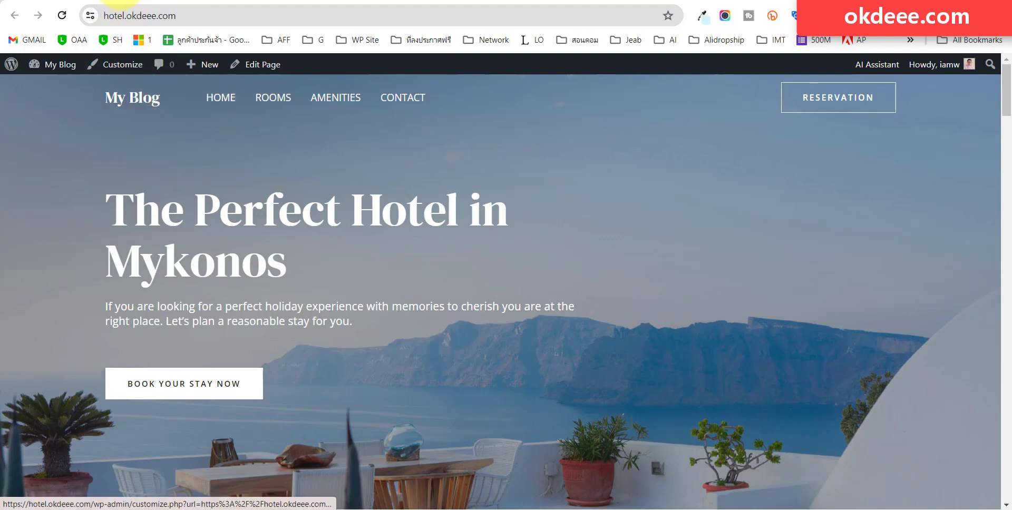
pyautogui.click(152, 2)
pyautogui.scroll(-4, 37, 400)
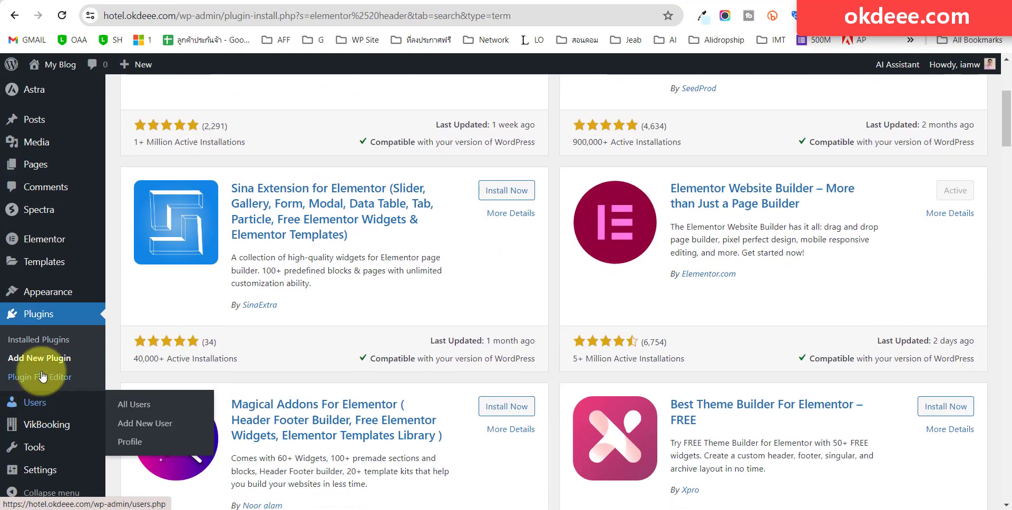
pyautogui.moveTo(41, 299)
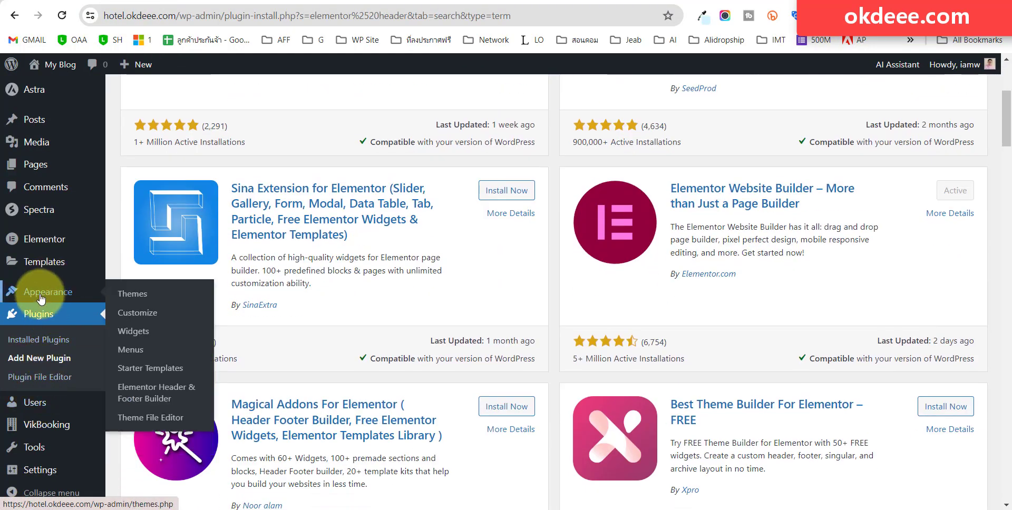
pyautogui.click(154, 393)
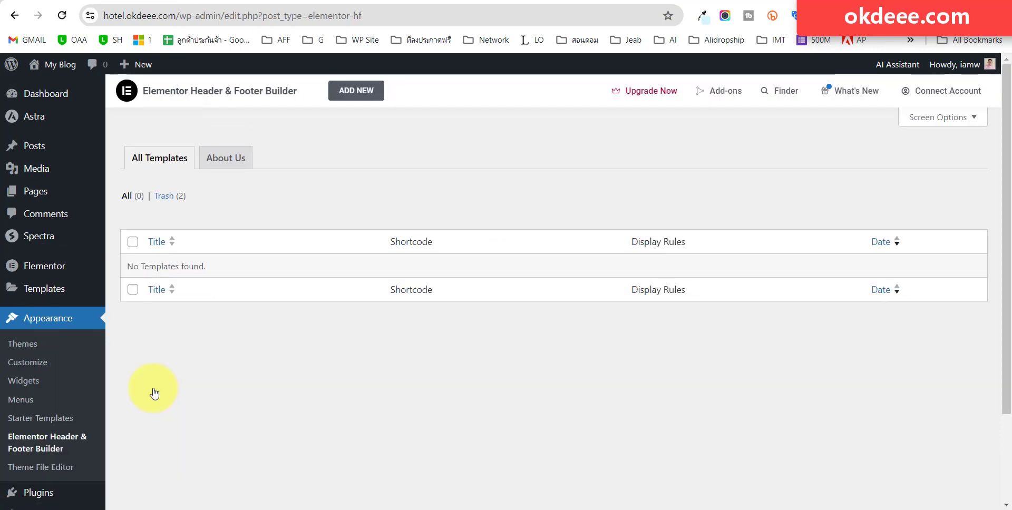
# Add a new header/footer template titled 'Header new' and let the draft save.
pyautogui.click(354, 90)
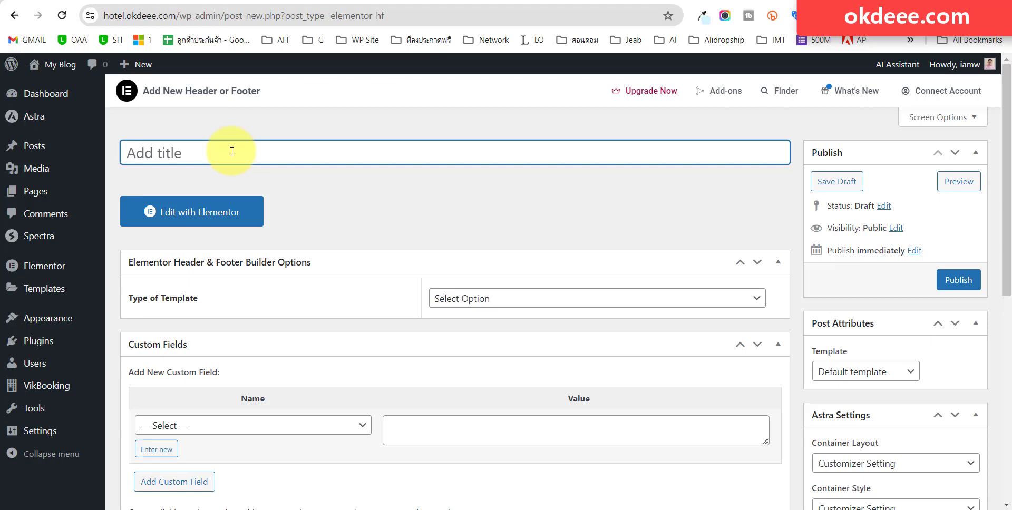
pyautogui.write('Header new')
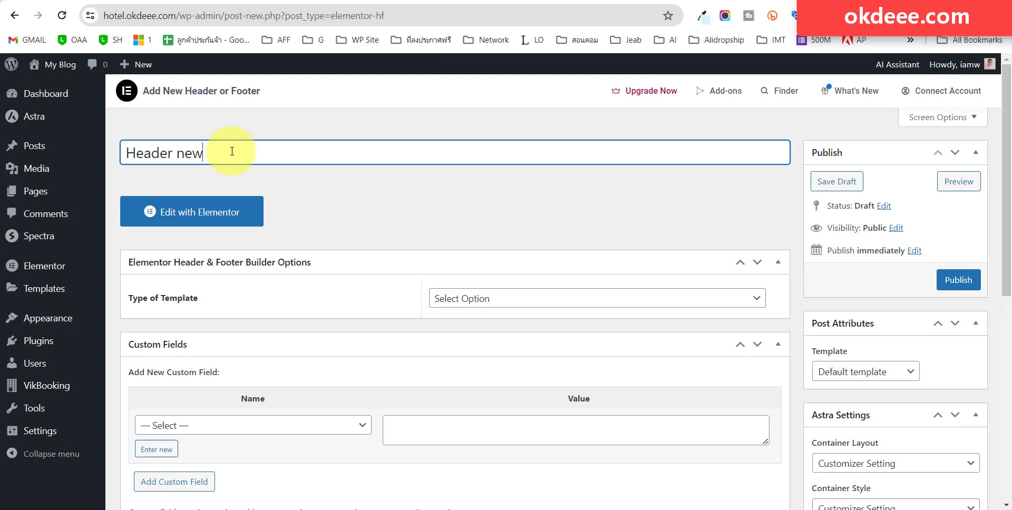
pyautogui.click(508, 194)
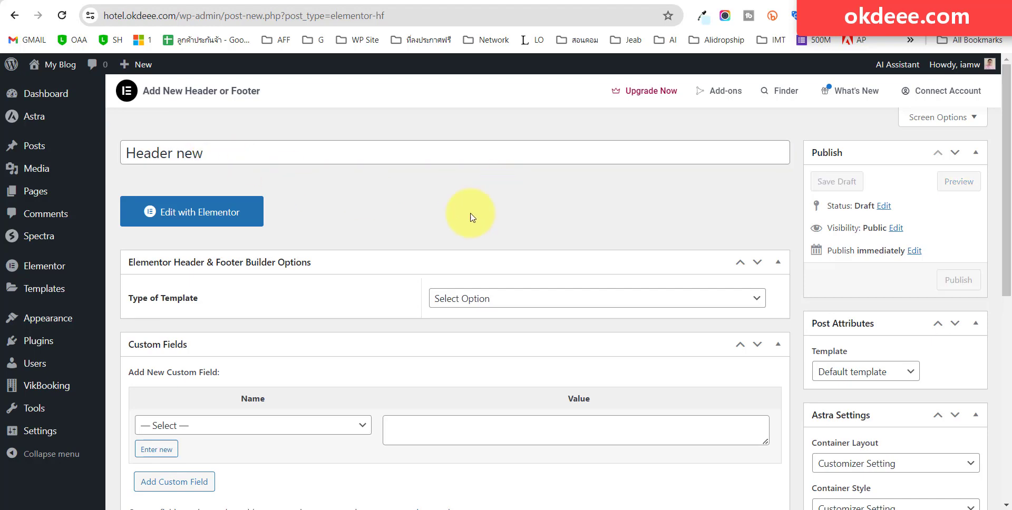
pyautogui.click(517, 305)
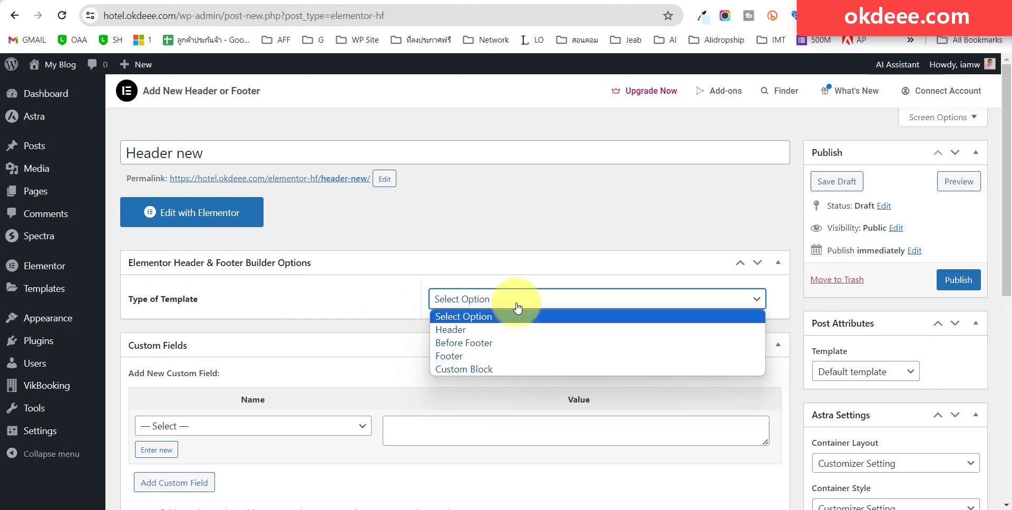
# Set the template type to Header, Display On to Entire Website, and publish it.
pyautogui.click(507, 330)
pyautogui.scroll(-2, 498, 234)
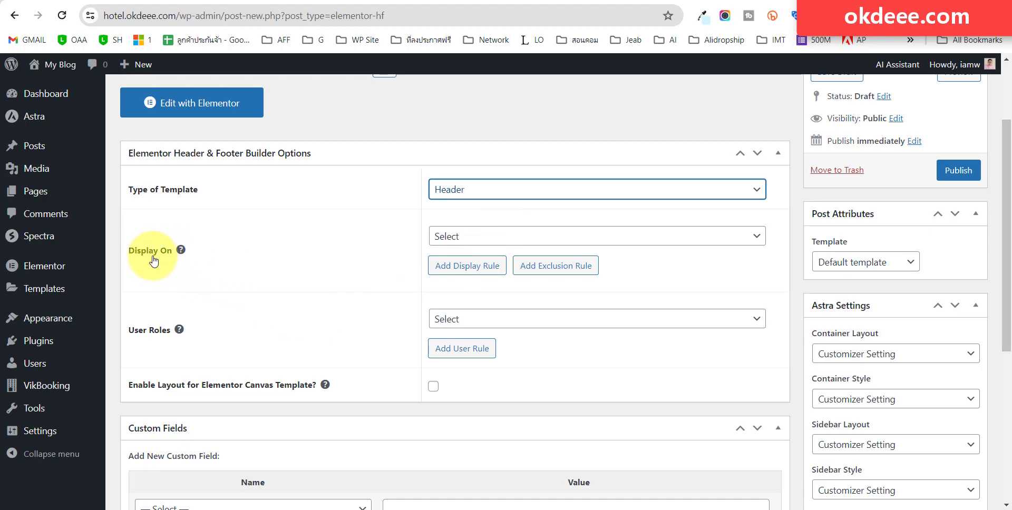
pyautogui.moveTo(183, 259)
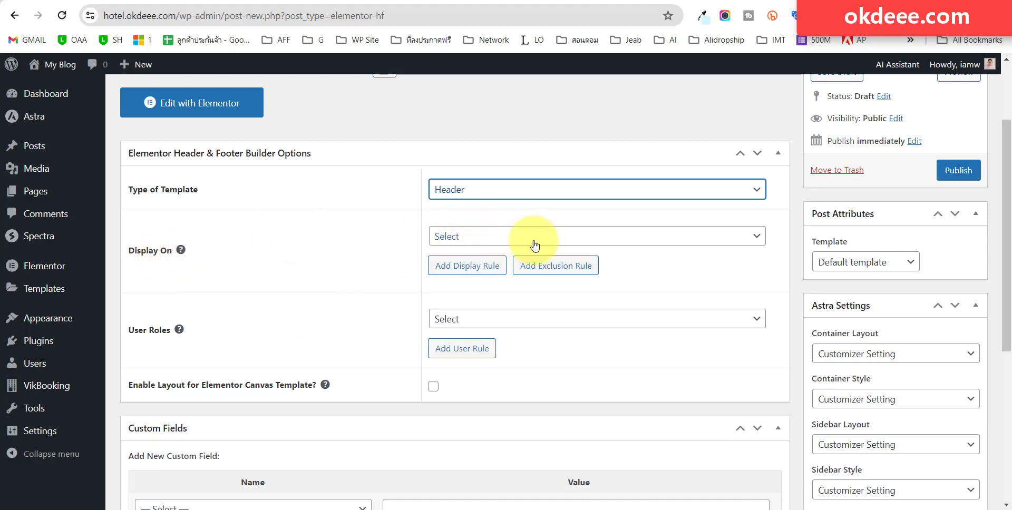
pyautogui.click(564, 240)
pyautogui.click(565, 240)
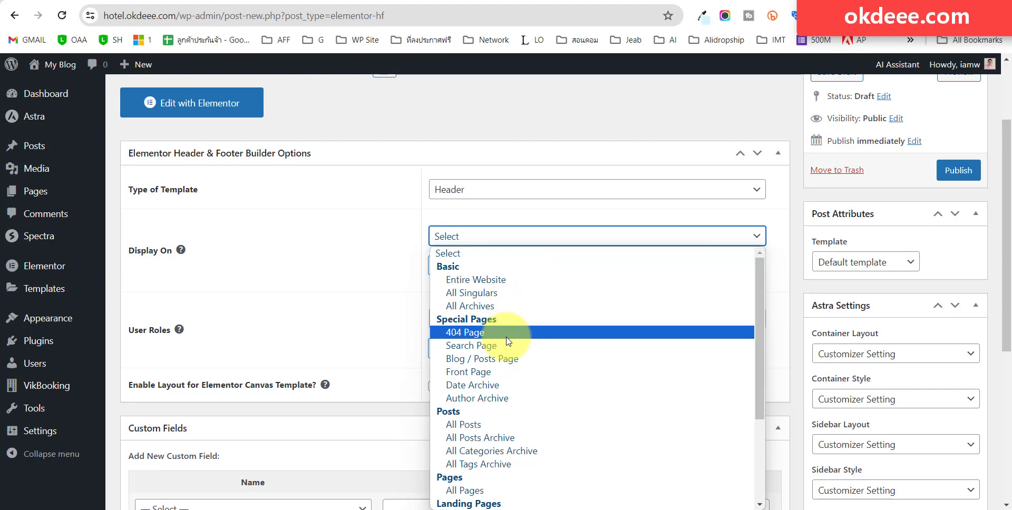
pyautogui.scroll(-2, 511, 466)
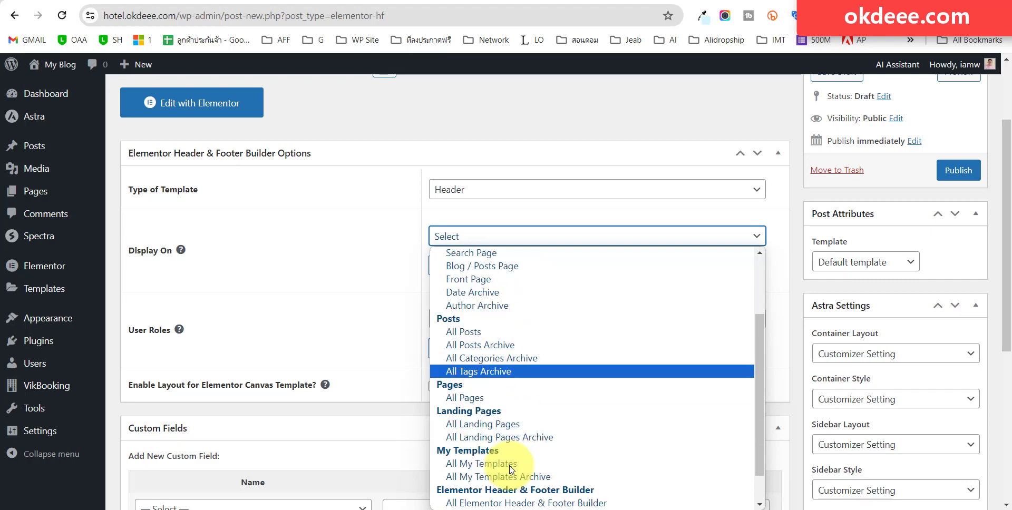
pyautogui.scroll(3, 532, 432)
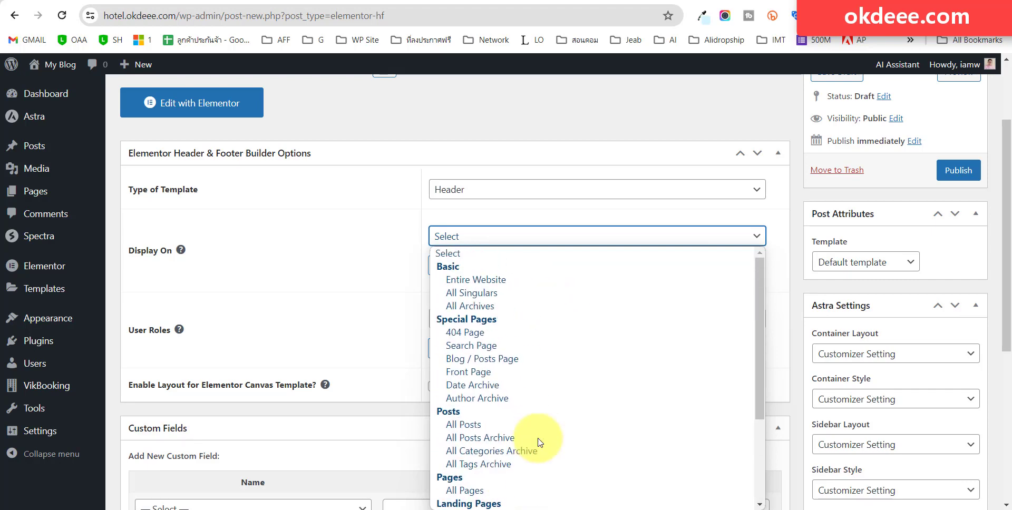
pyautogui.click(511, 283)
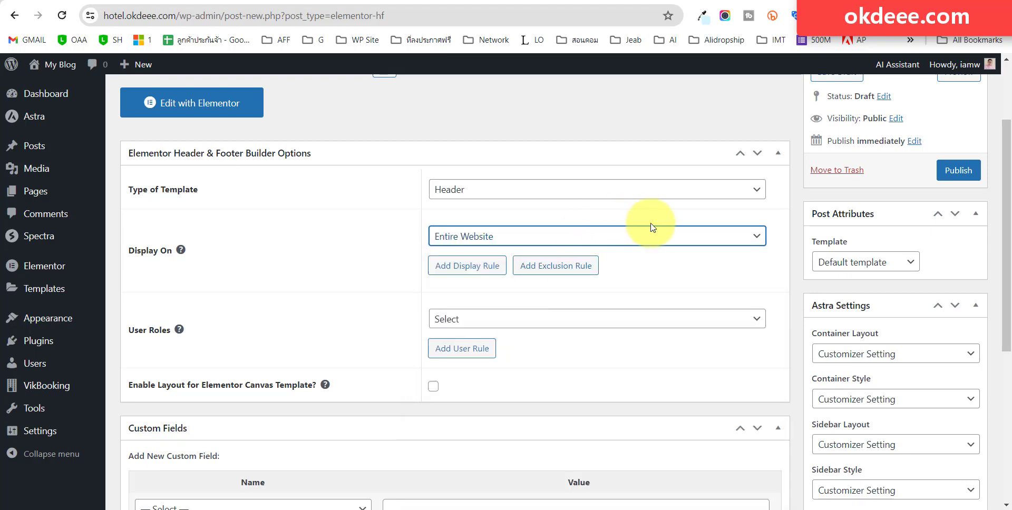
pyautogui.scroll(2, 671, 226)
pyautogui.click(968, 284)
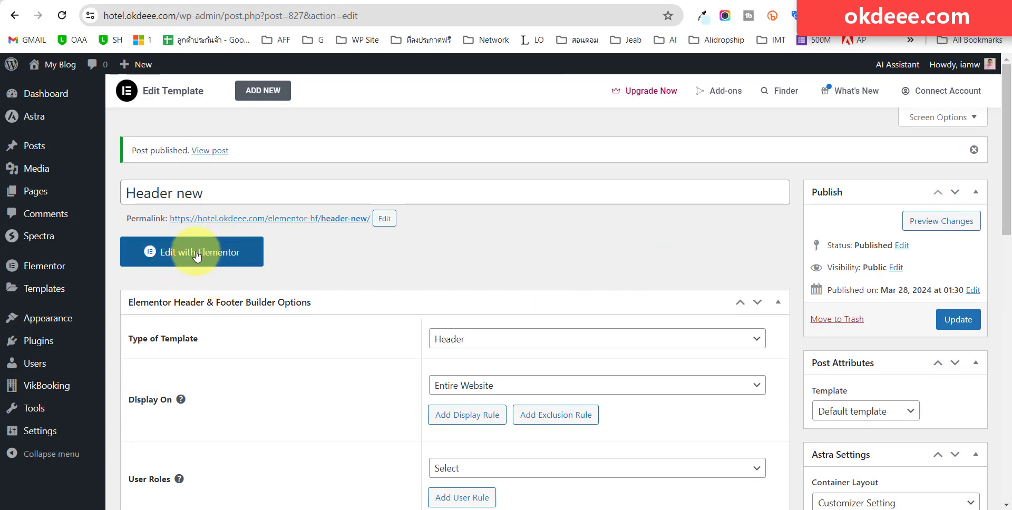
# Open 'Header new' in Elementor and add a two-column Flexbox container.
pyautogui.click(196, 257)
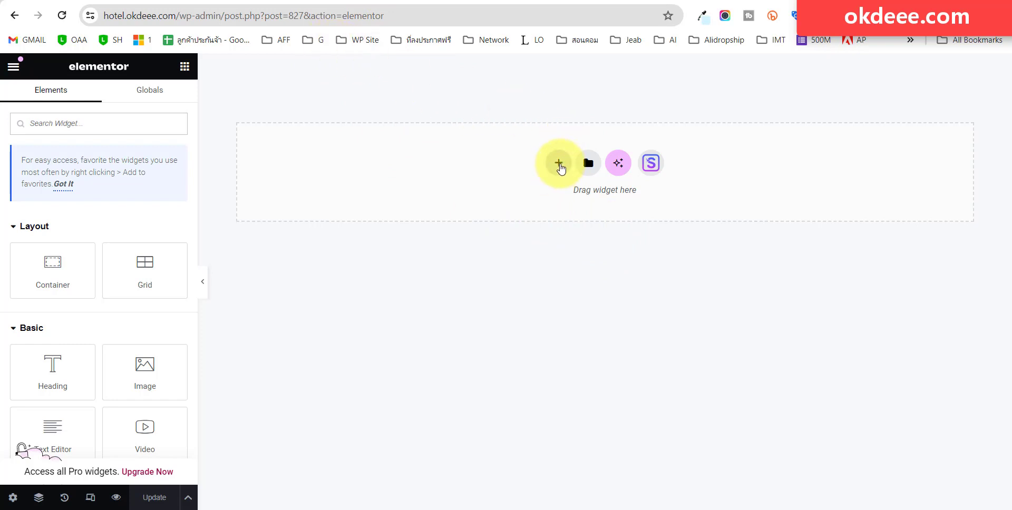
pyautogui.click(559, 163)
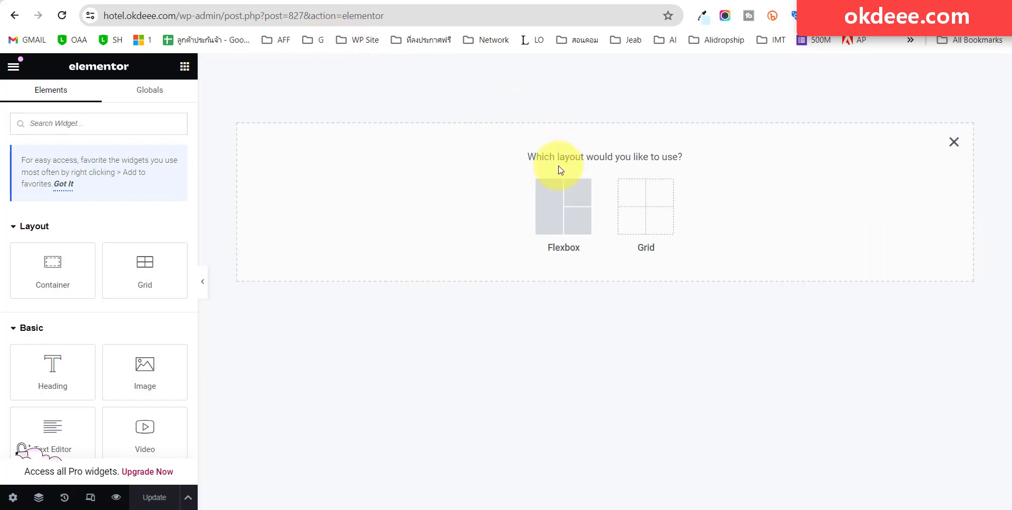
pyautogui.click(555, 202)
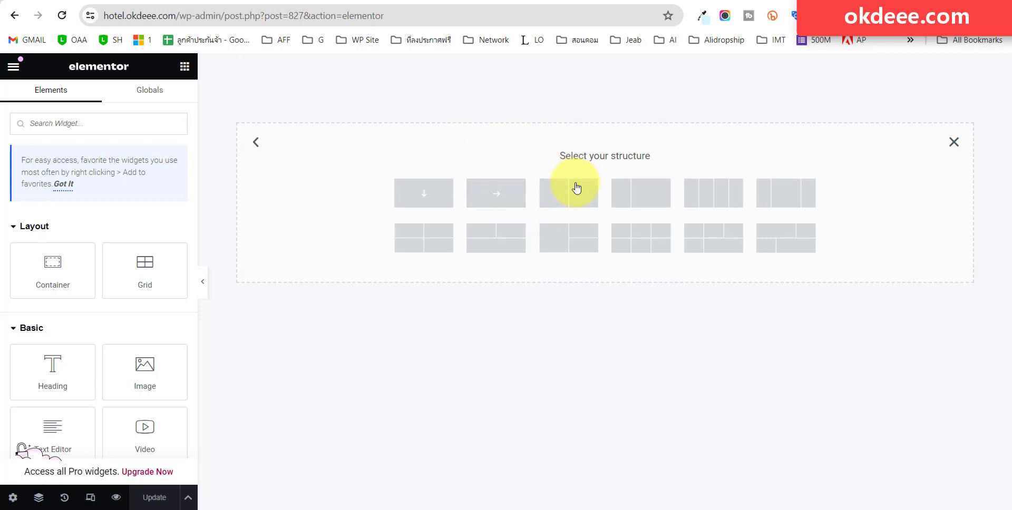
pyautogui.click(565, 203)
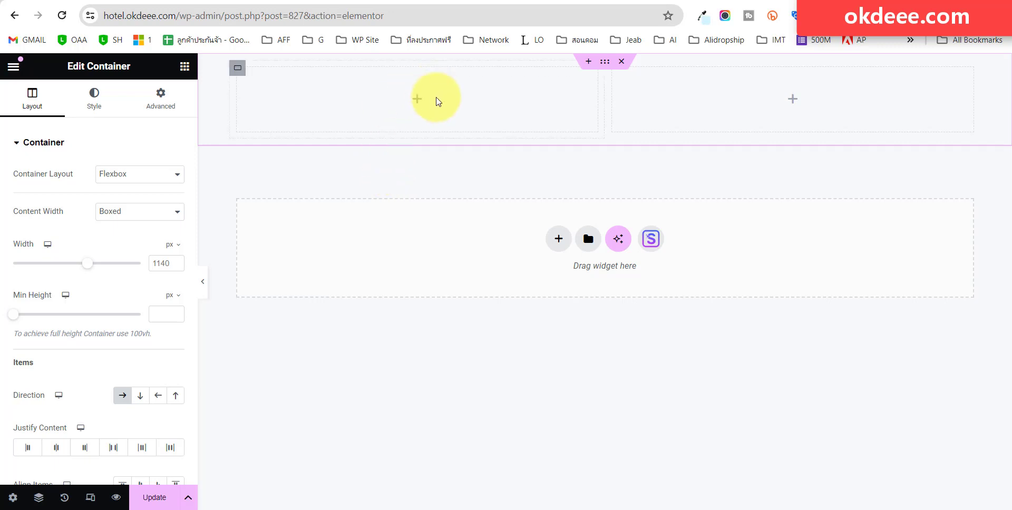
# Drag an Icon List widget, found by searching 'is', into the left column.
pyautogui.click(185, 68)
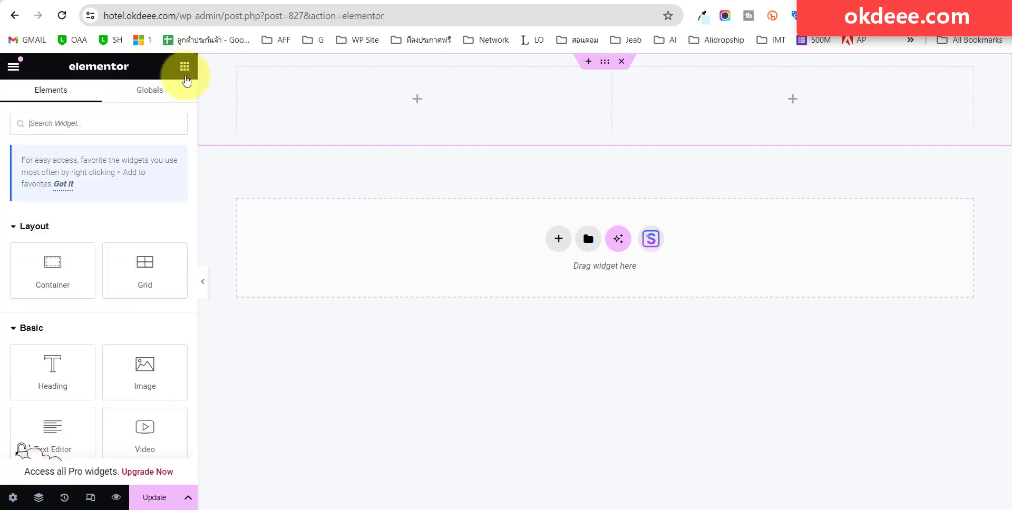
pyautogui.click(91, 124)
pyautogui.write('i')
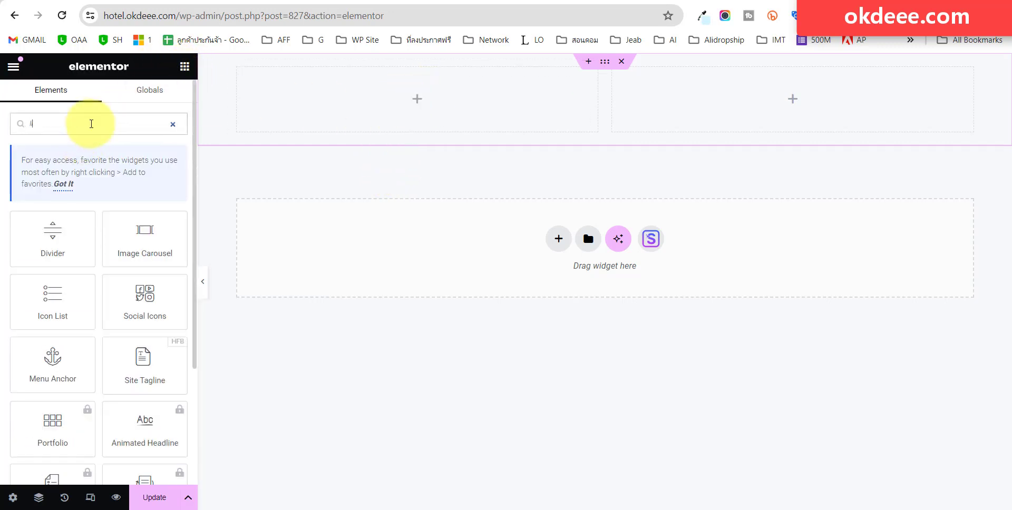
pyautogui.write('s')
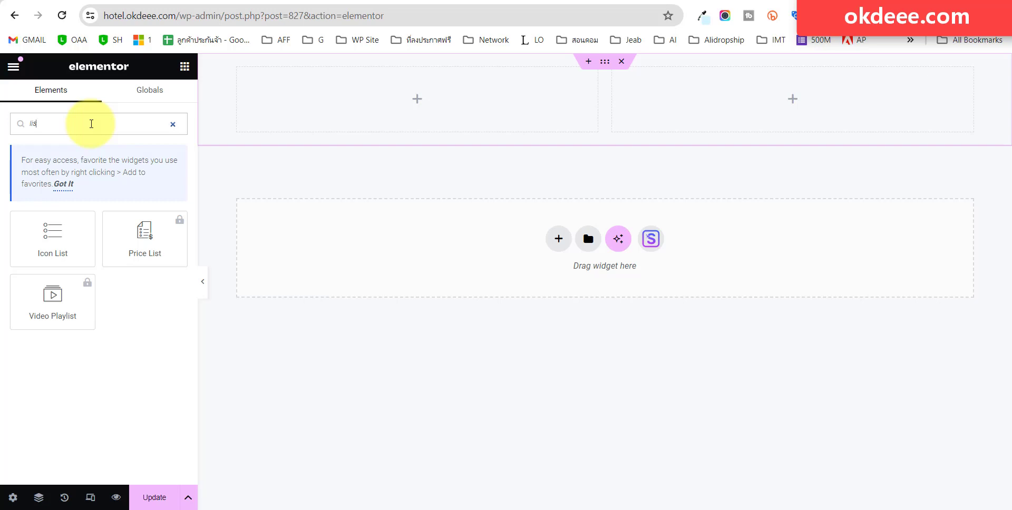
pyautogui.moveTo(61, 230); pyautogui.dragTo(332, 113)
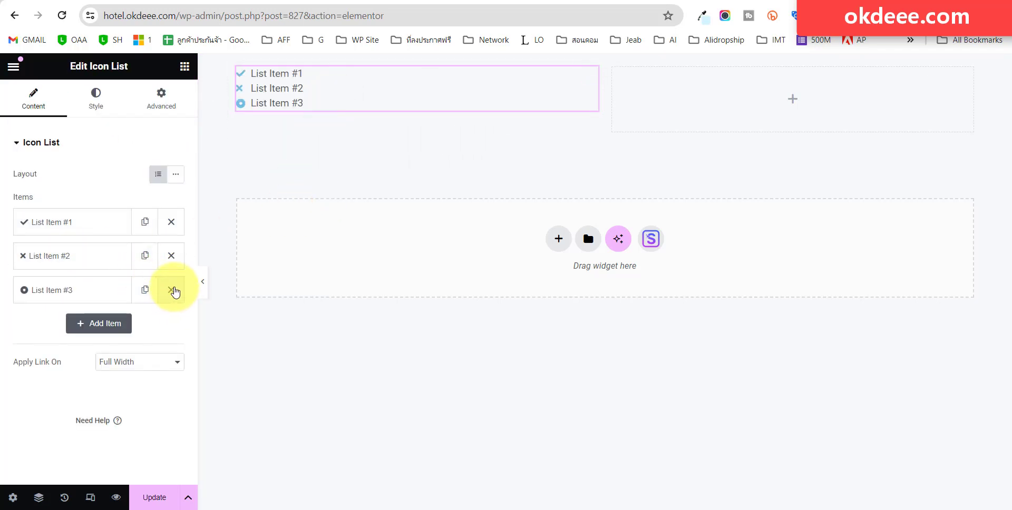
# Delete list items #2 and #3 and replace item #1's text with the phone number.
pyautogui.click(171, 256)
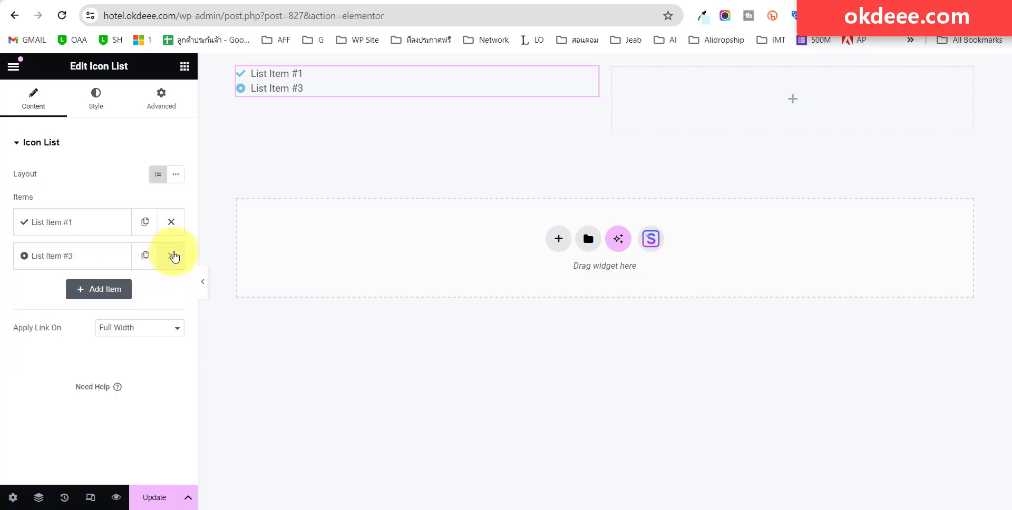
pyautogui.click(174, 256)
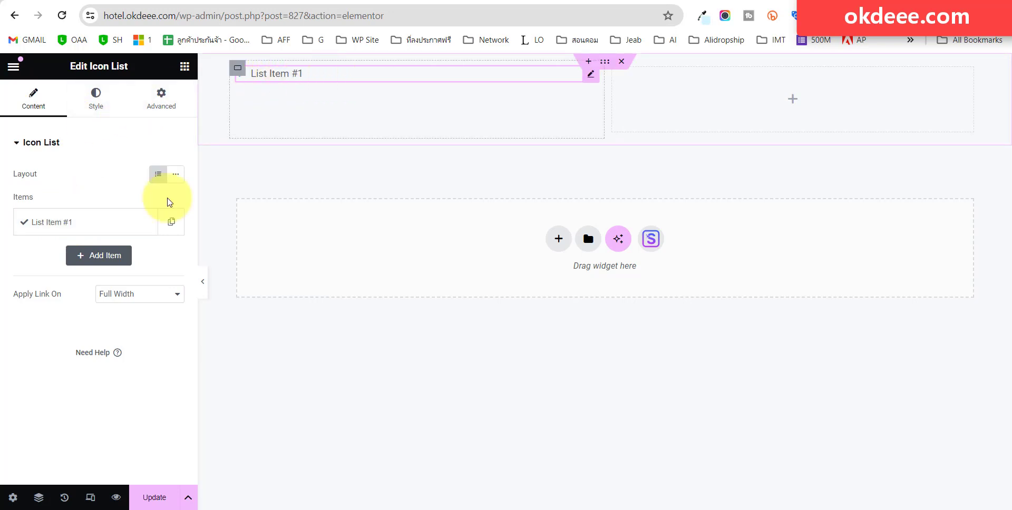
pyautogui.click(73, 224)
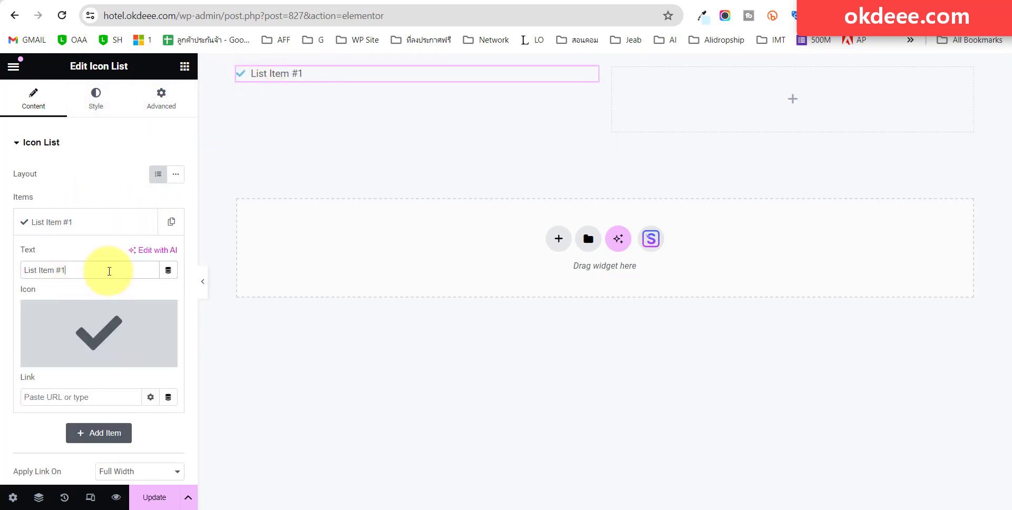
pyautogui.moveTo(106, 269); pyautogui.dragTo(1, 281)
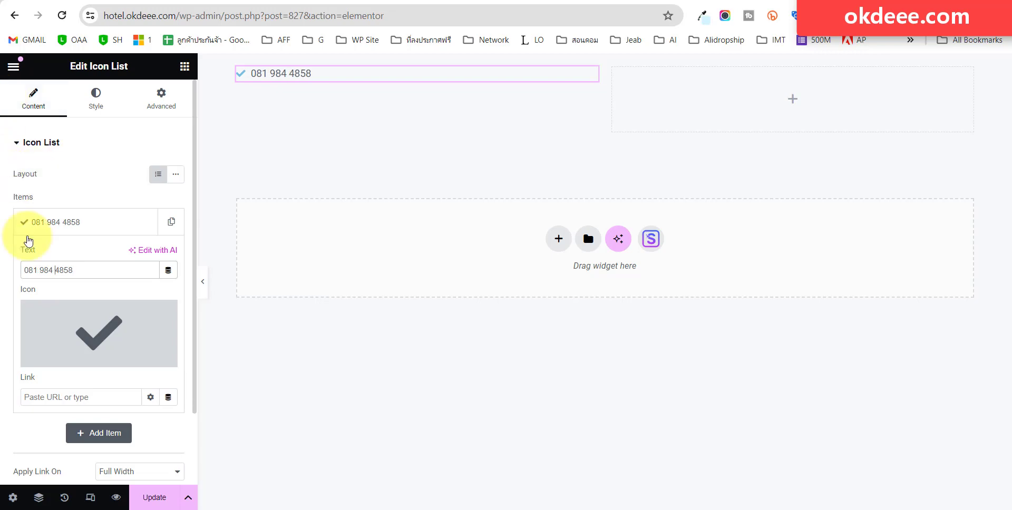
pyautogui.click(126, 358)
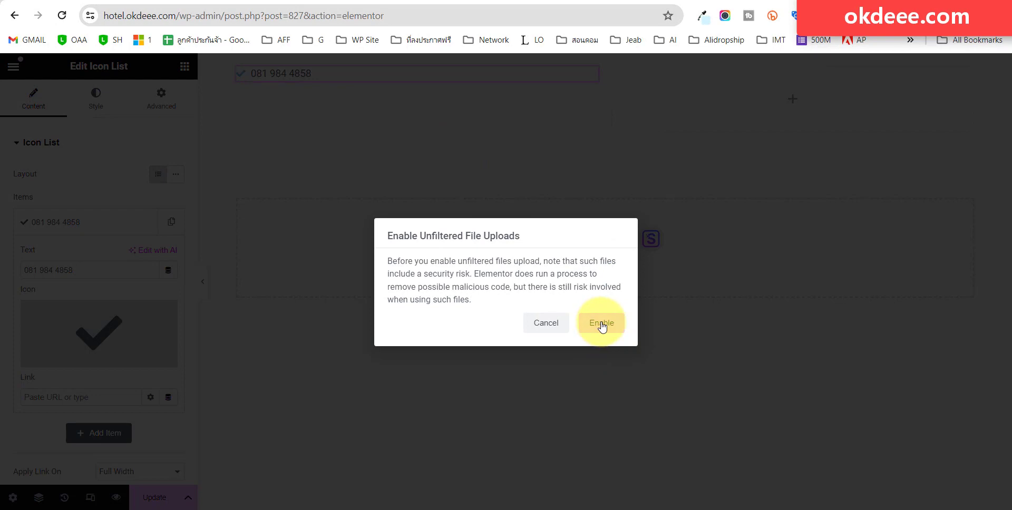
pyautogui.click(603, 325)
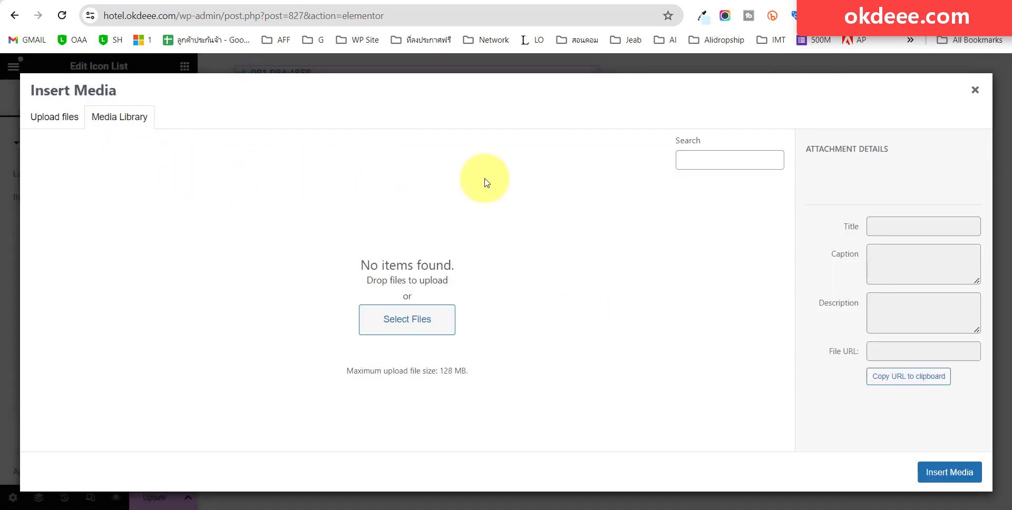
# Replace the phone item's check-mark icon with the Mobile icon from Icon Library.
pyautogui.click(975, 91)
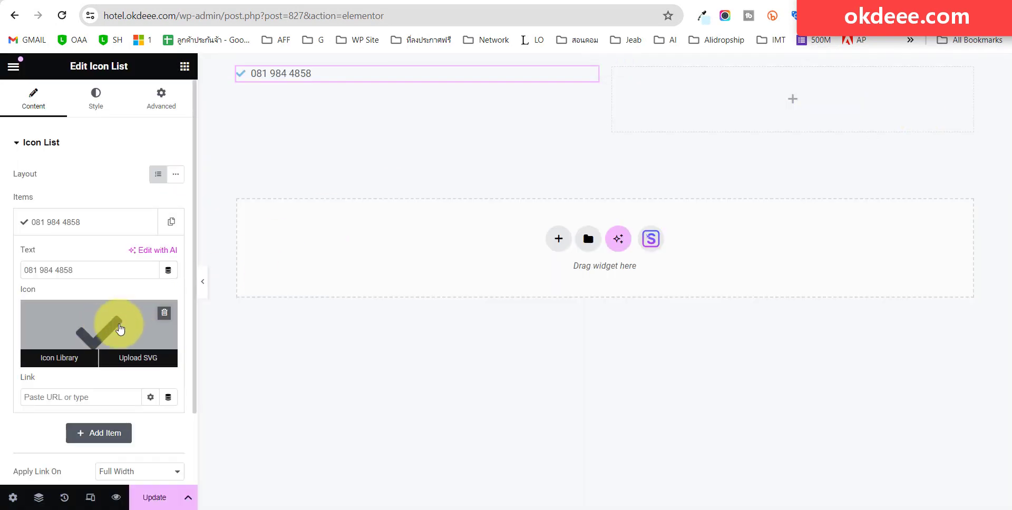
pyautogui.click(125, 327)
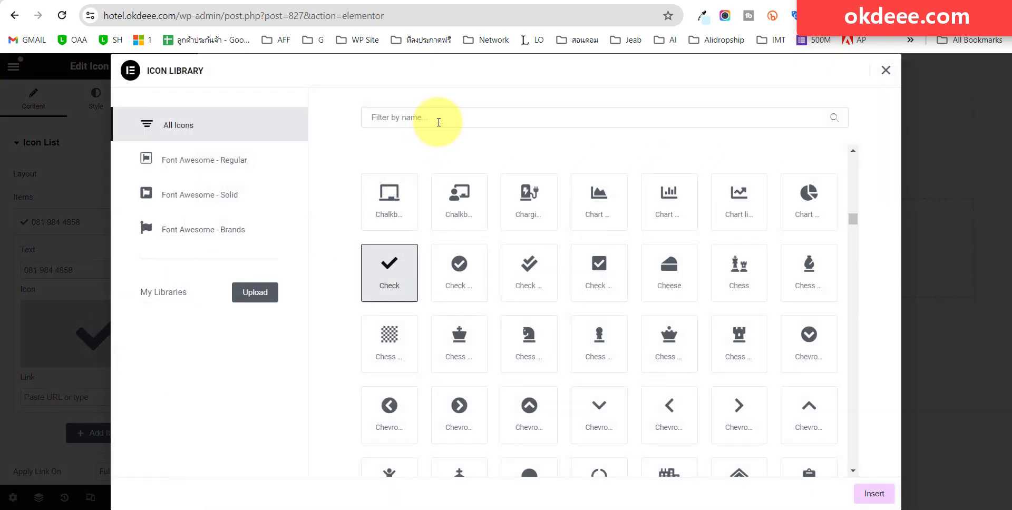
pyautogui.click(434, 124)
pyautogui.write('mobi')
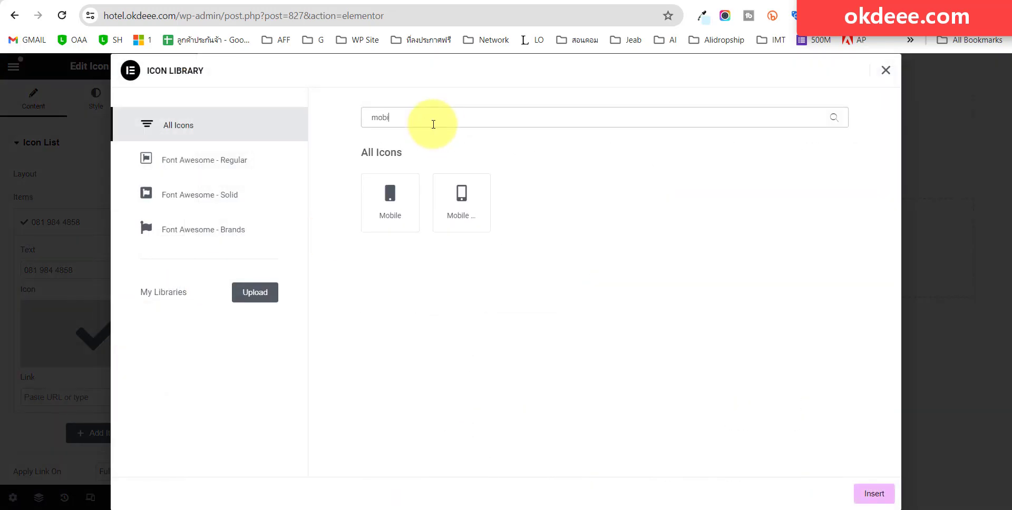
pyautogui.click(475, 196)
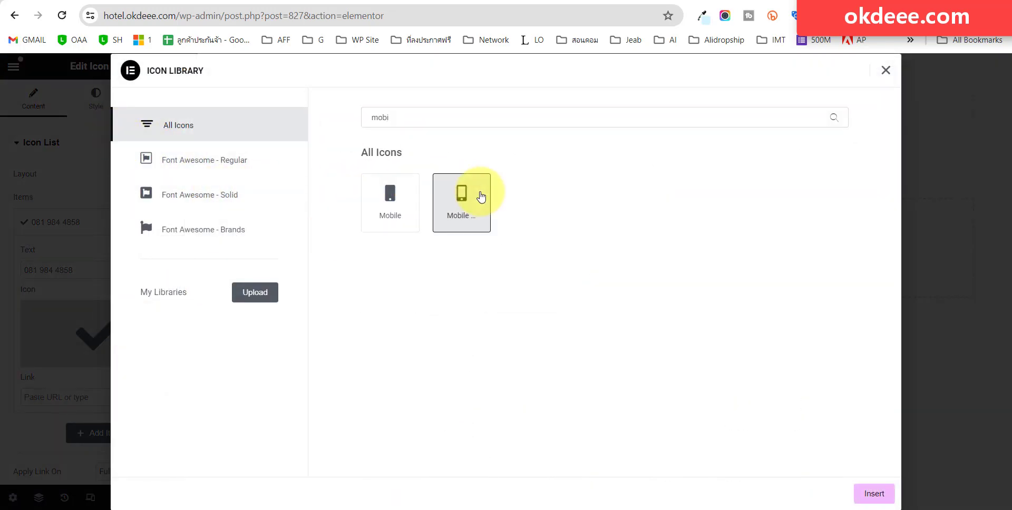
pyautogui.click(880, 500)
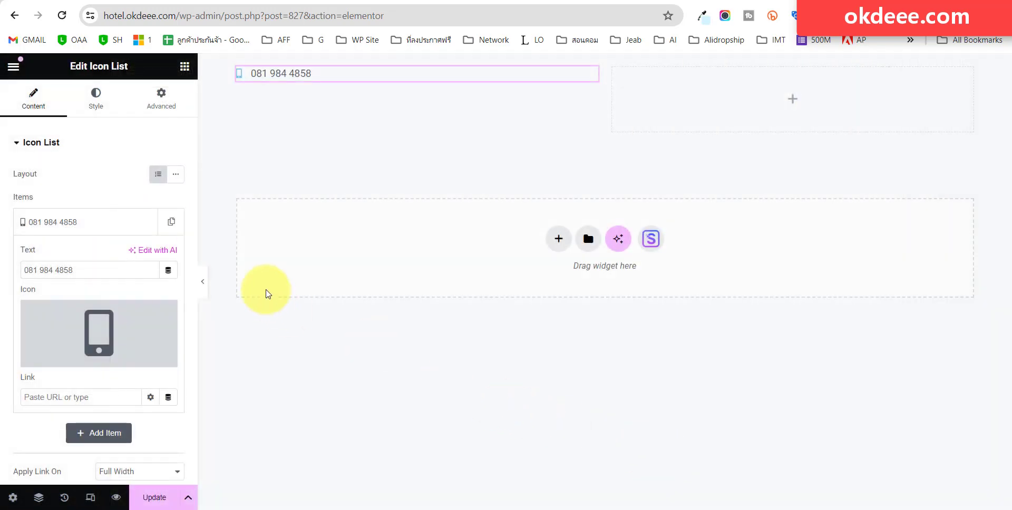
pyautogui.click(108, 224)
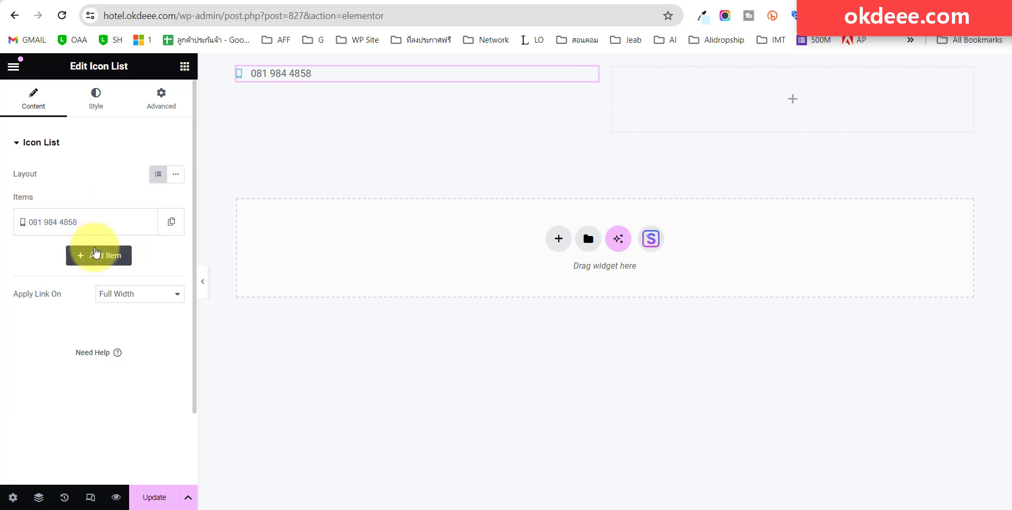
# Add a second list item and change its text to 'Address'.
pyautogui.click(99, 256)
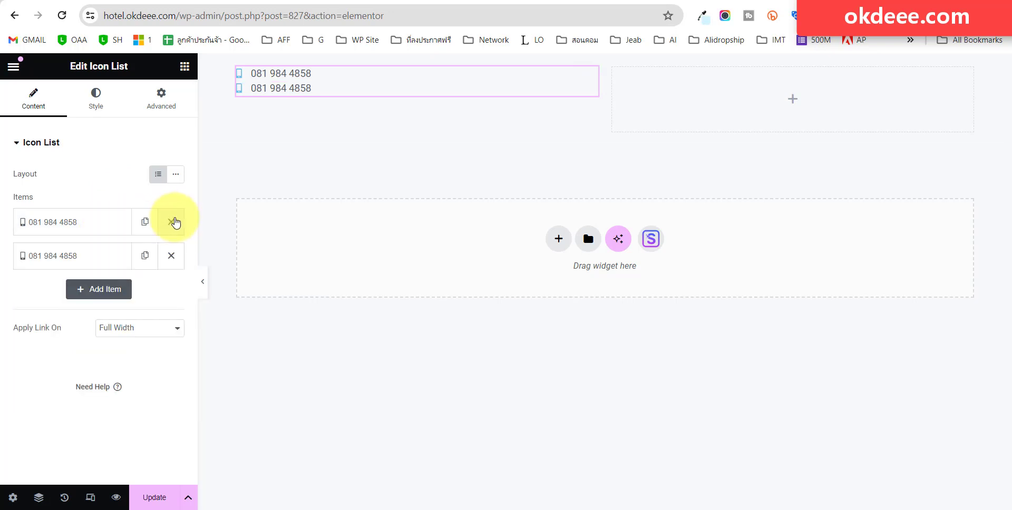
pyautogui.click(96, 261)
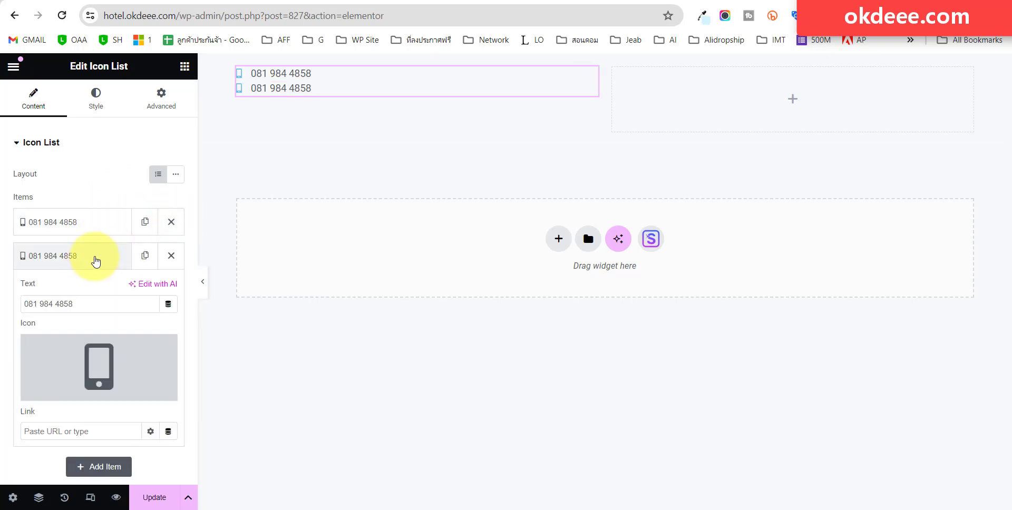
pyautogui.moveTo(74, 305); pyautogui.dragTo(3, 312)
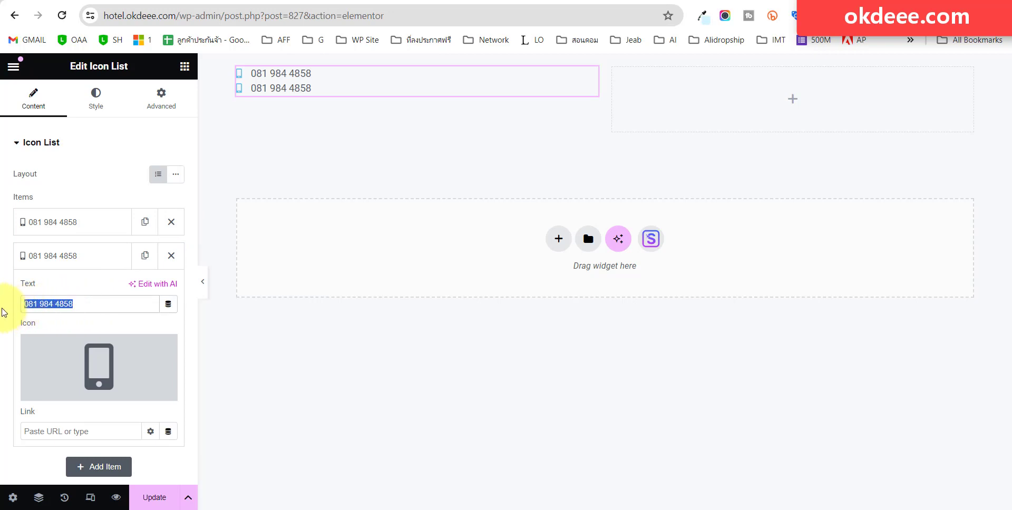
pyautogui.write('Address')
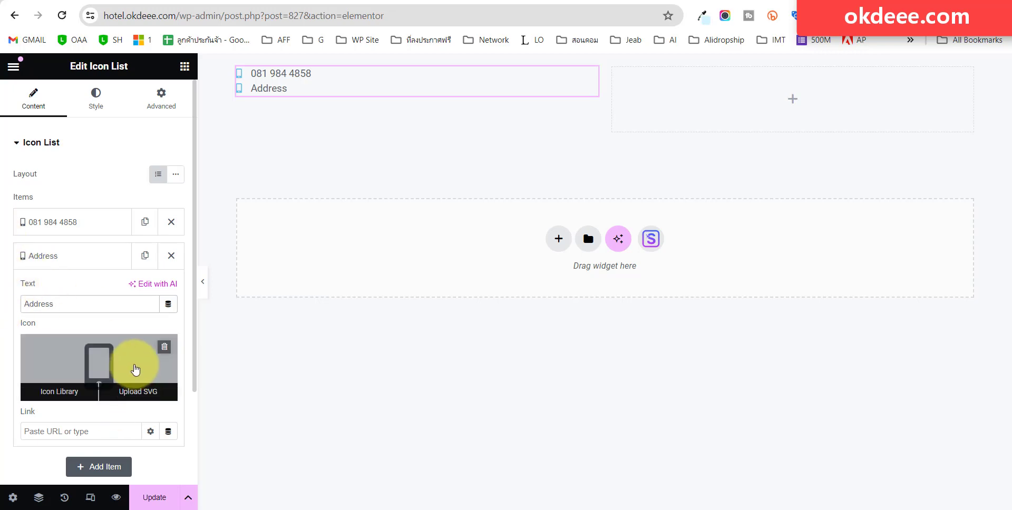
# Give the Address item a map-marker icon and set the list Layout to Inline.
pyautogui.click(135, 369)
pyautogui.click(447, 120)
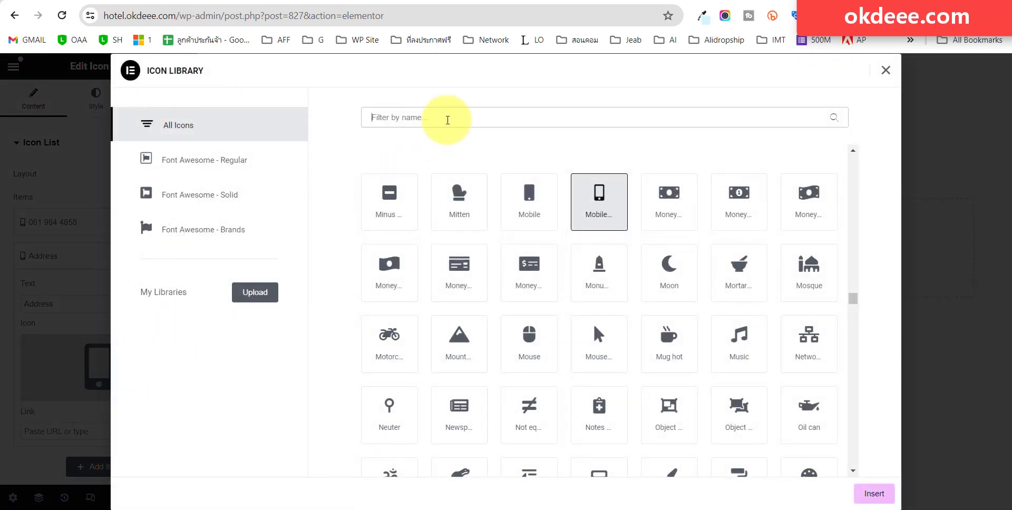
pyautogui.write('comg')
pyautogui.press('BackSpace')
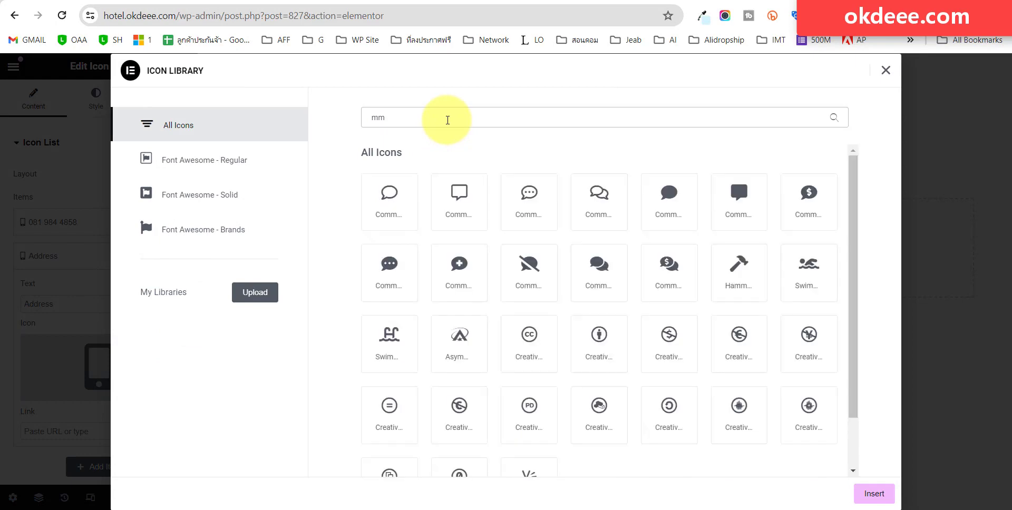
pyautogui.press('BackSpace')
pyautogui.press('BackSpace')
pyautogui.press('BackSpace')
pyautogui.write('map')
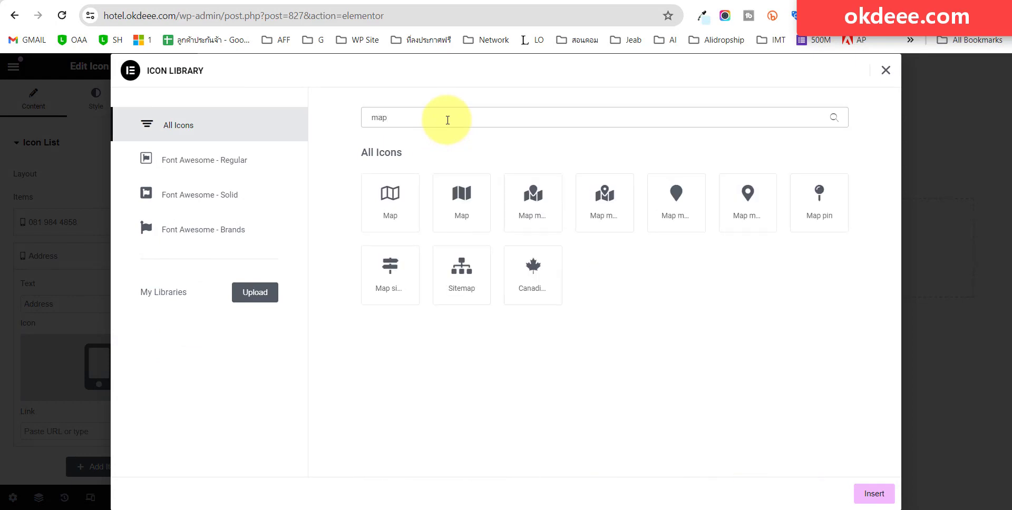
pyautogui.click(676, 201)
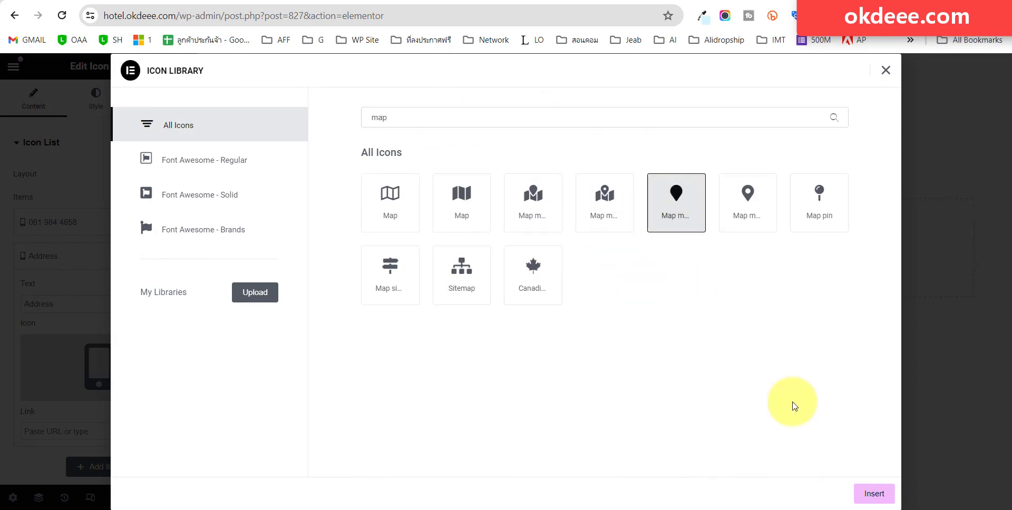
pyautogui.click(875, 494)
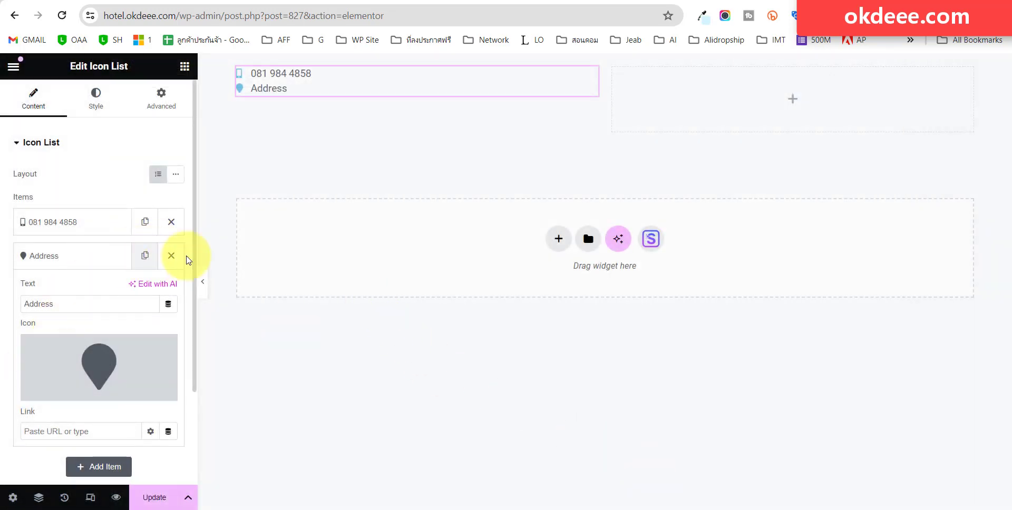
pyautogui.click(102, 264)
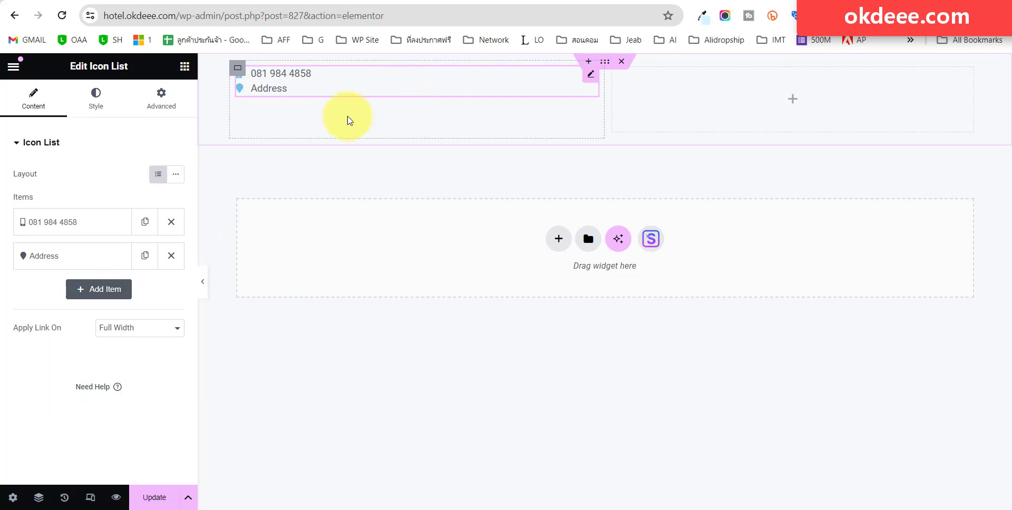
pyautogui.click(178, 176)
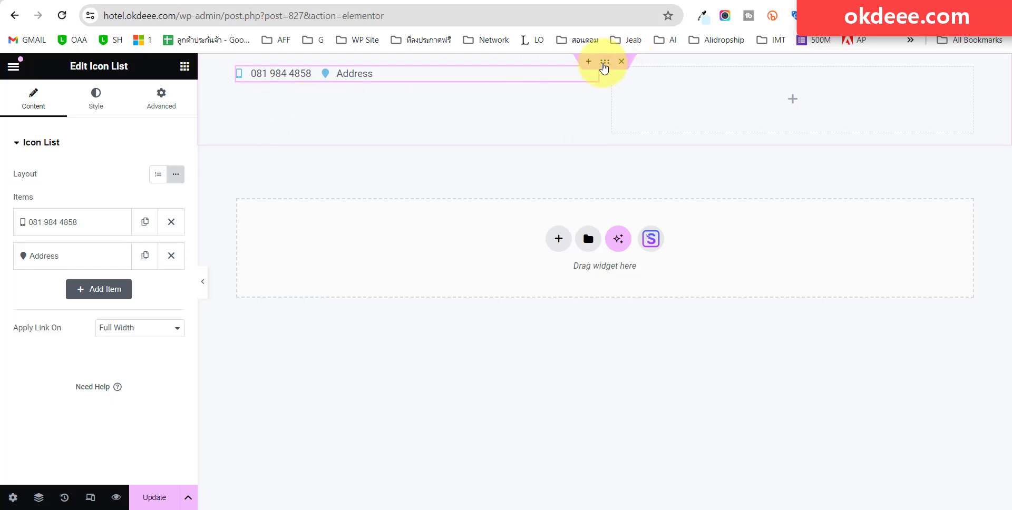
# Set the container's Classic background colour to dark navy #01124D.
pyautogui.click(599, 64)
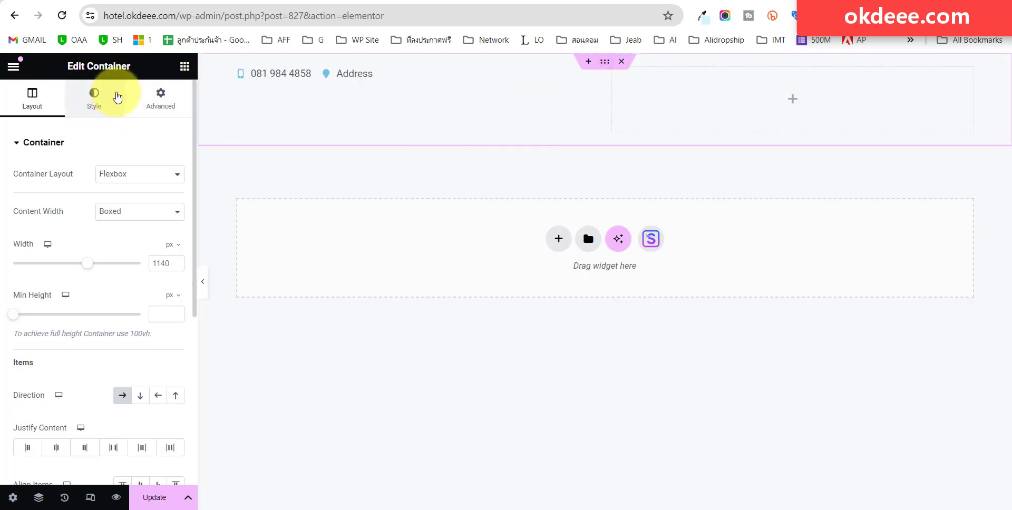
pyautogui.click(95, 95)
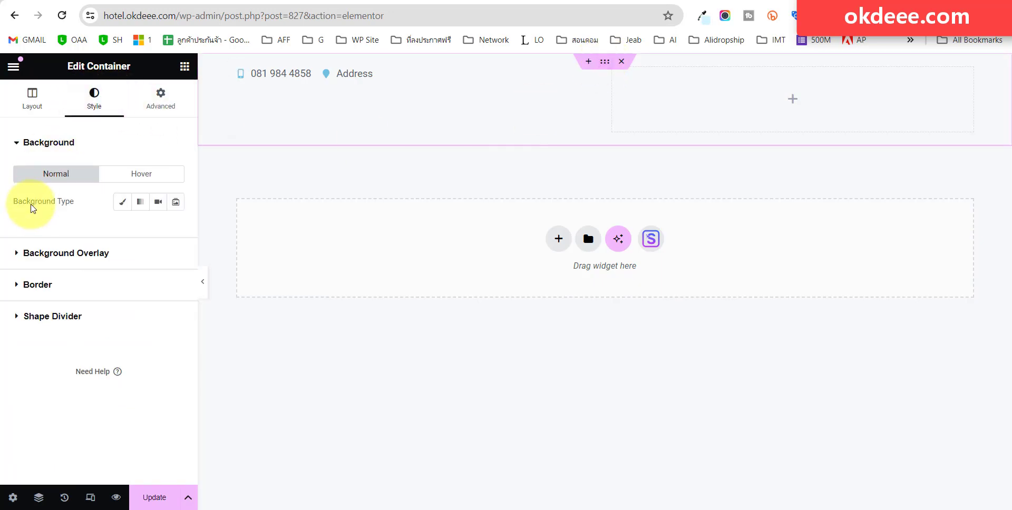
pyautogui.click(122, 202)
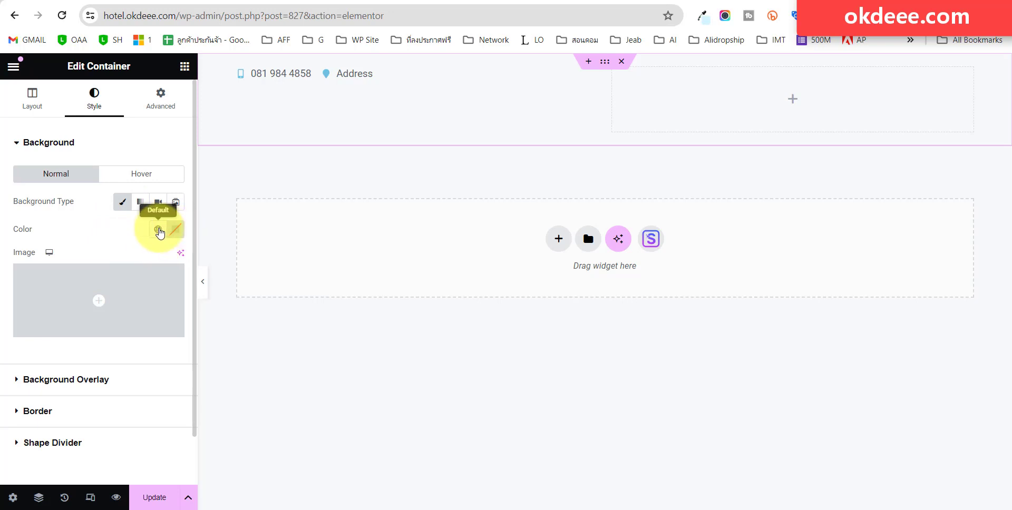
pyautogui.click(175, 229)
pyautogui.click(176, 379)
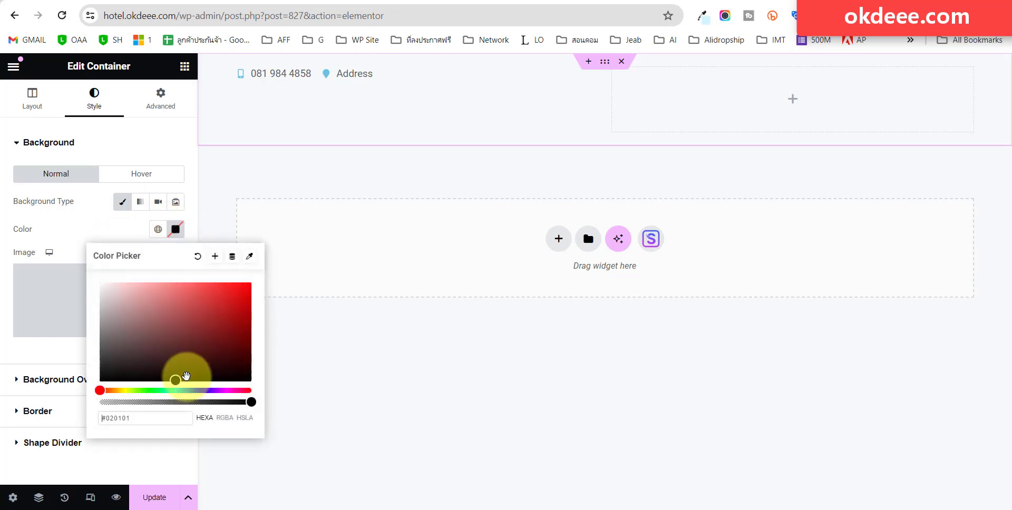
pyautogui.moveTo(104, 390); pyautogui.dragTo(249, 351)
pyautogui.click(129, 233)
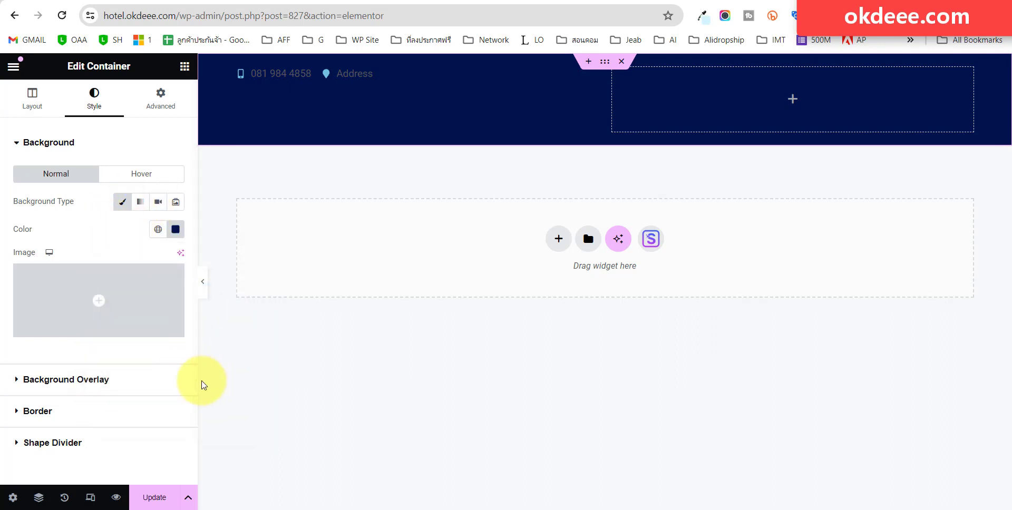
pyautogui.click(402, 79)
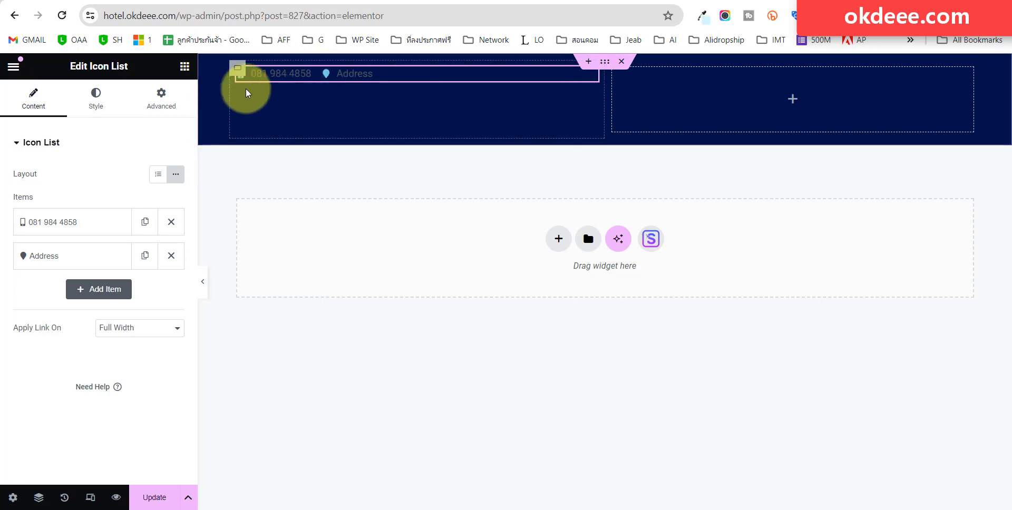
# Set the Icon List's icon colour to white #FFFFFF.
pyautogui.click(94, 96)
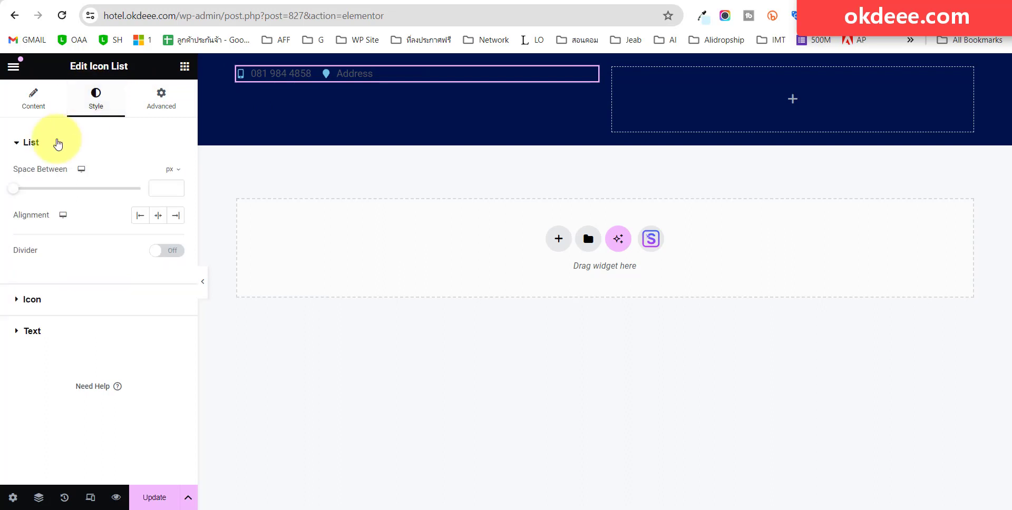
pyautogui.click(41, 301)
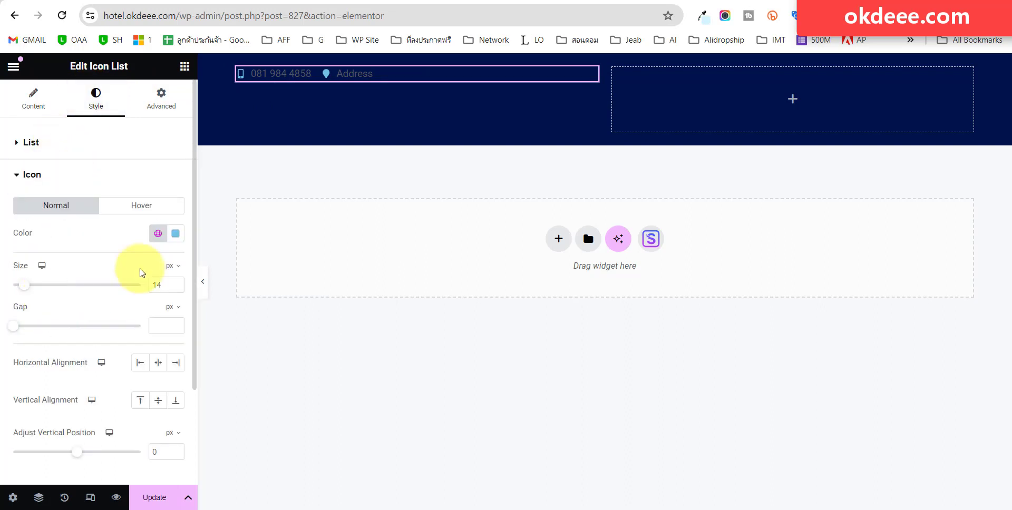
pyautogui.click(175, 233)
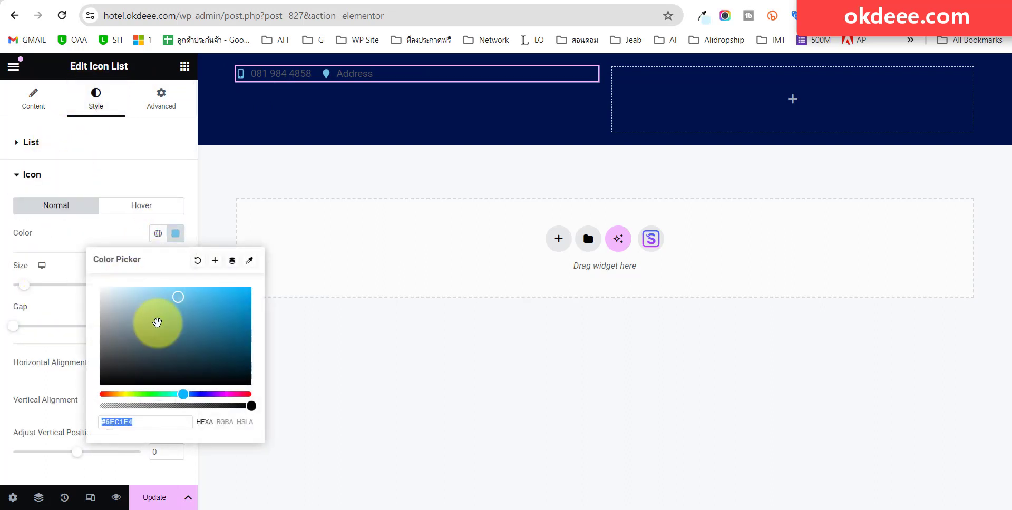
pyautogui.moveTo(156, 321); pyautogui.dragTo(79, 275)
pyautogui.click(84, 241)
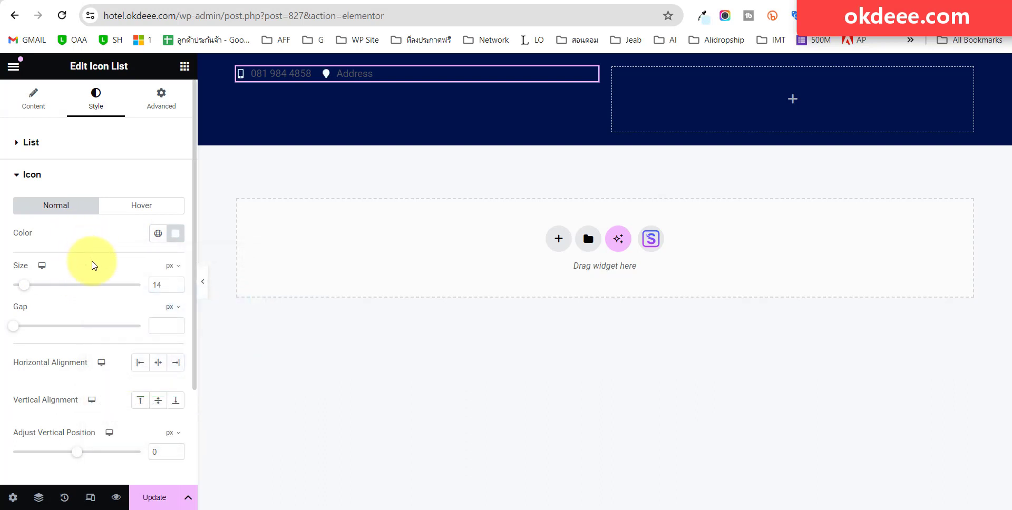
# Set the phone and Address text colour to white #FFFFFF.
pyautogui.scroll(-2, 84, 284)
pyautogui.click(57, 390)
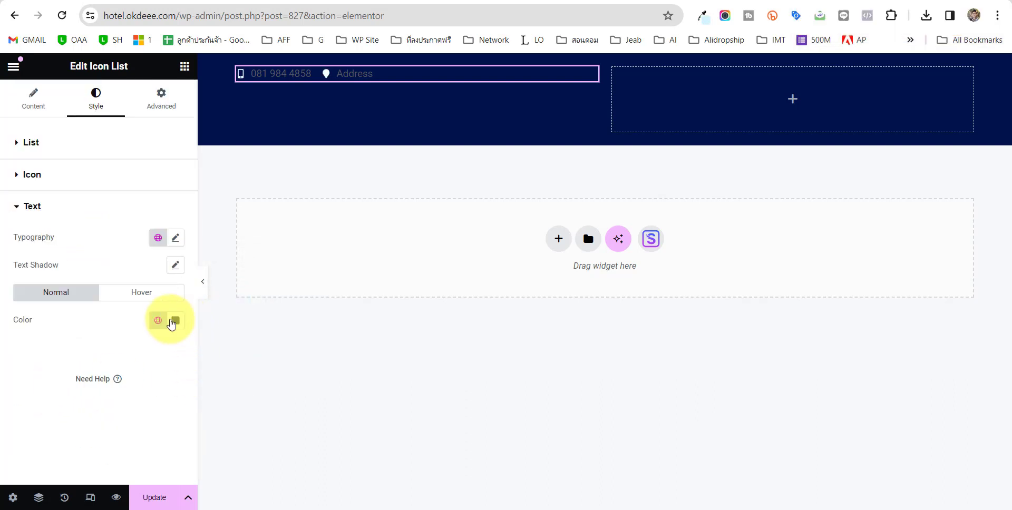
pyautogui.click(175, 320)
pyautogui.moveTo(112, 202)
pyautogui.mouseDown()
pyautogui.moveTo(118, 167)
pyautogui.moveTo(90, 140)
pyautogui.mouseUp()
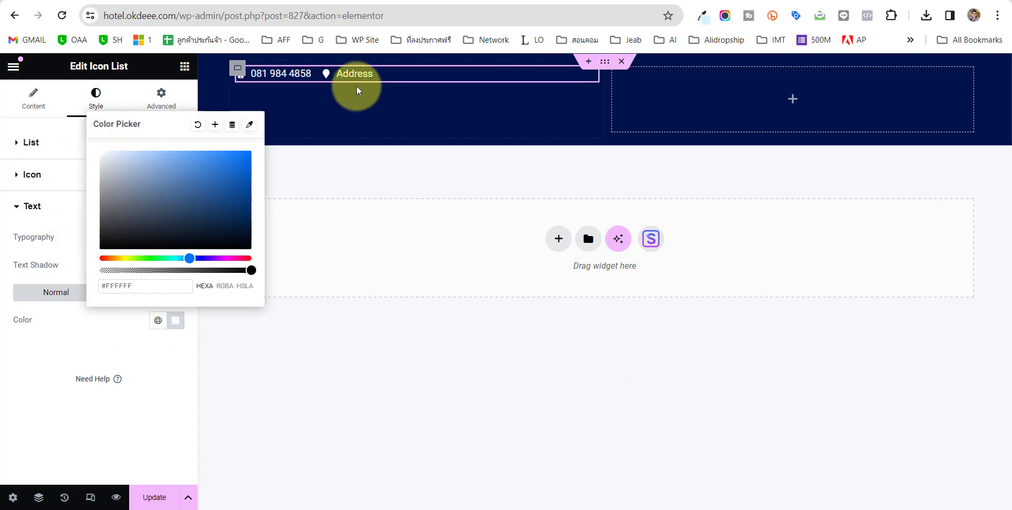
pyautogui.click(100, 341)
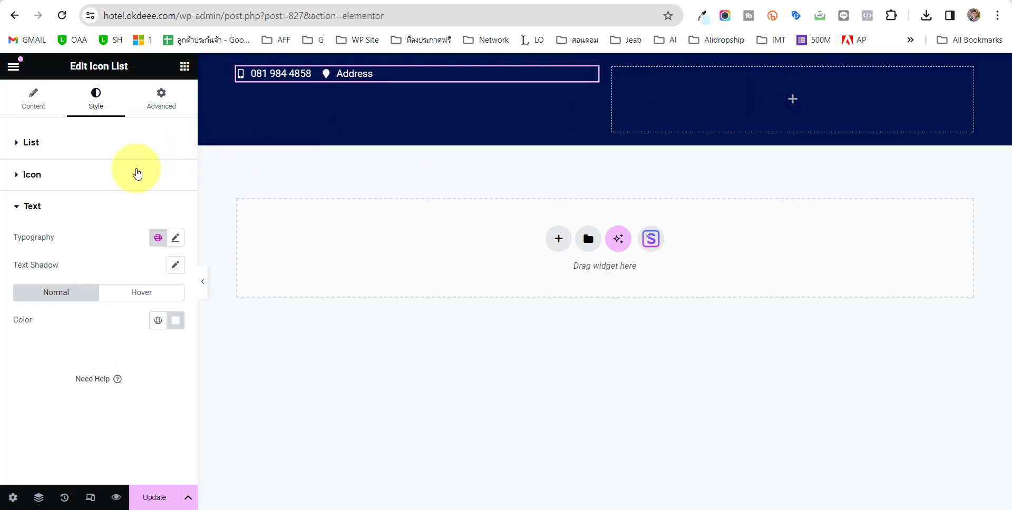
# Copy the phone and Address list and paste it into the empty right column.
pyautogui.rightClick(362, 75)
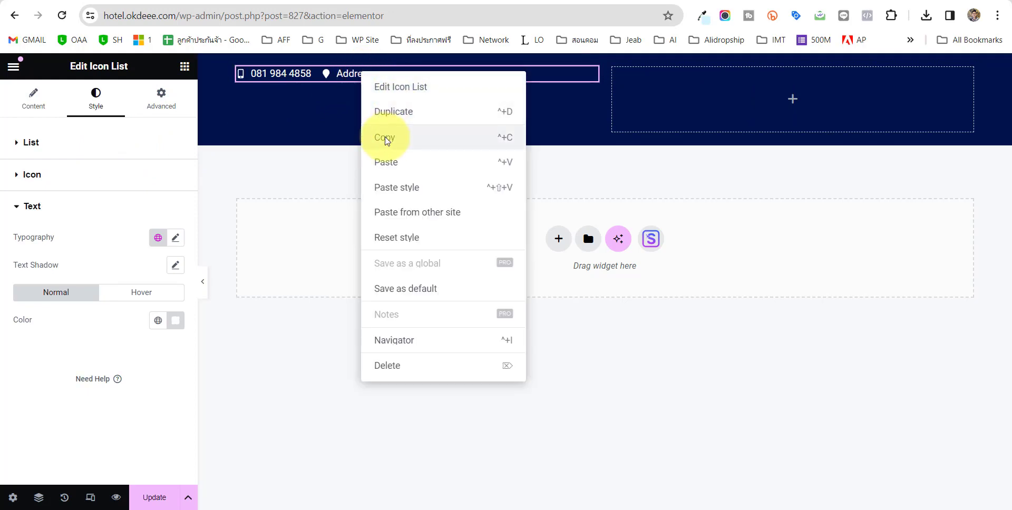
pyautogui.click(389, 135)
pyautogui.rightClick(711, 103)
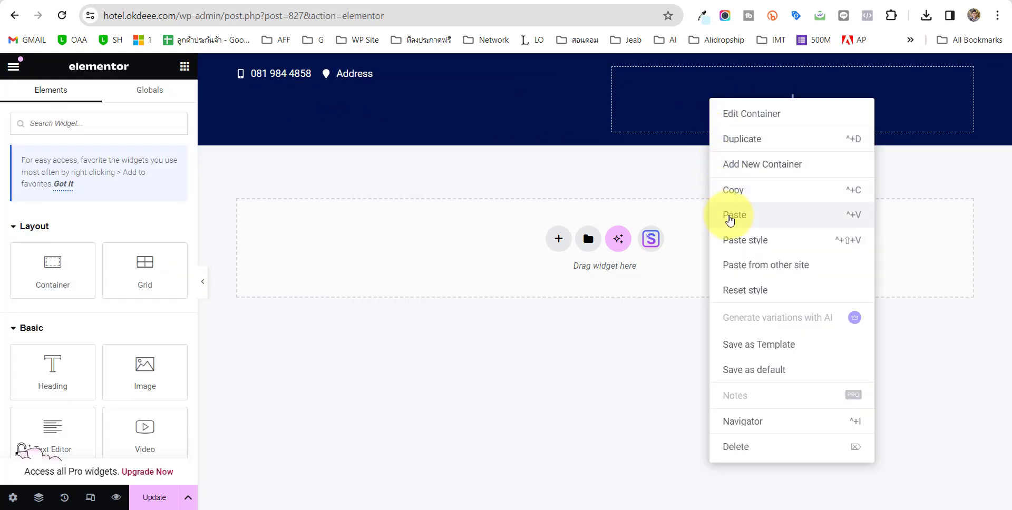
pyautogui.click(733, 220)
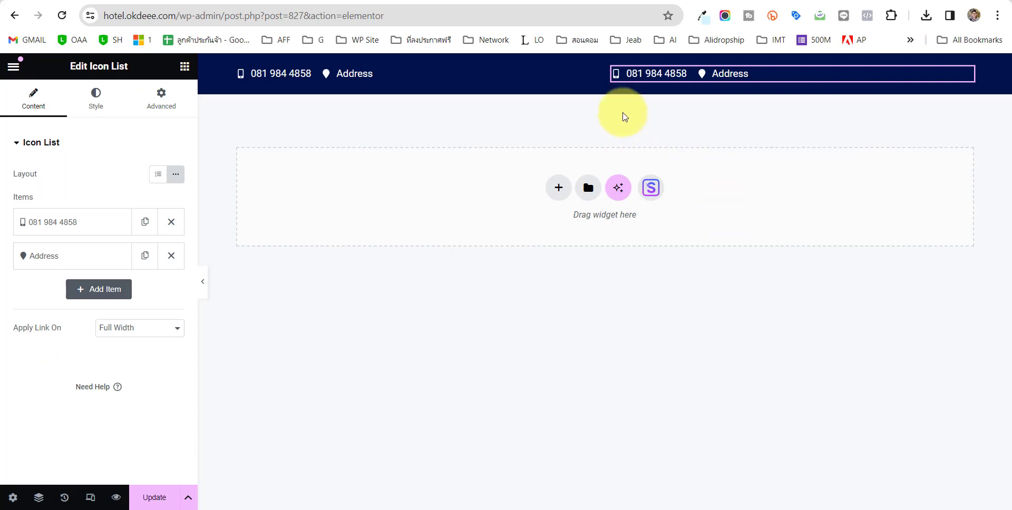
# Cut the copied list down to one text-free item with a Facebook icon.
pyautogui.click(88, 257)
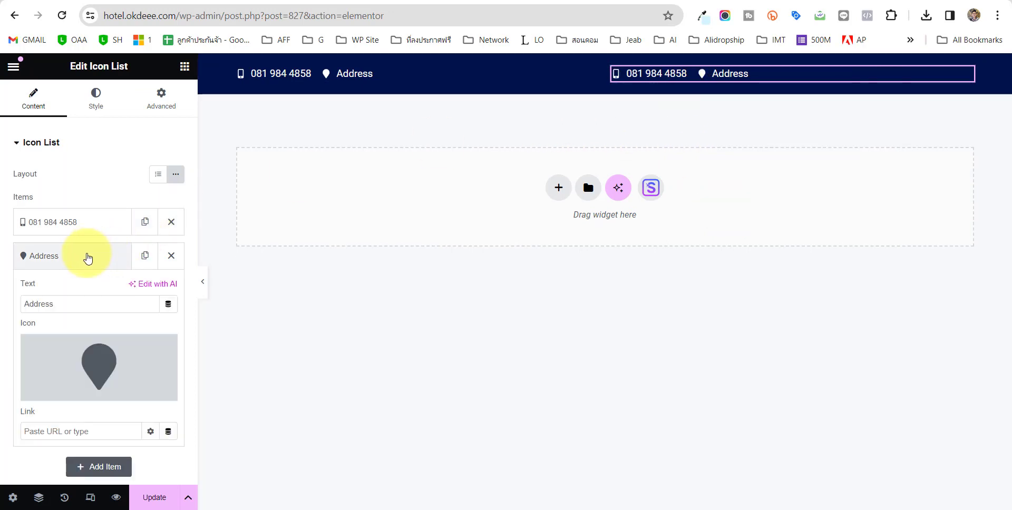
pyautogui.click(170, 256)
pyautogui.click(72, 222)
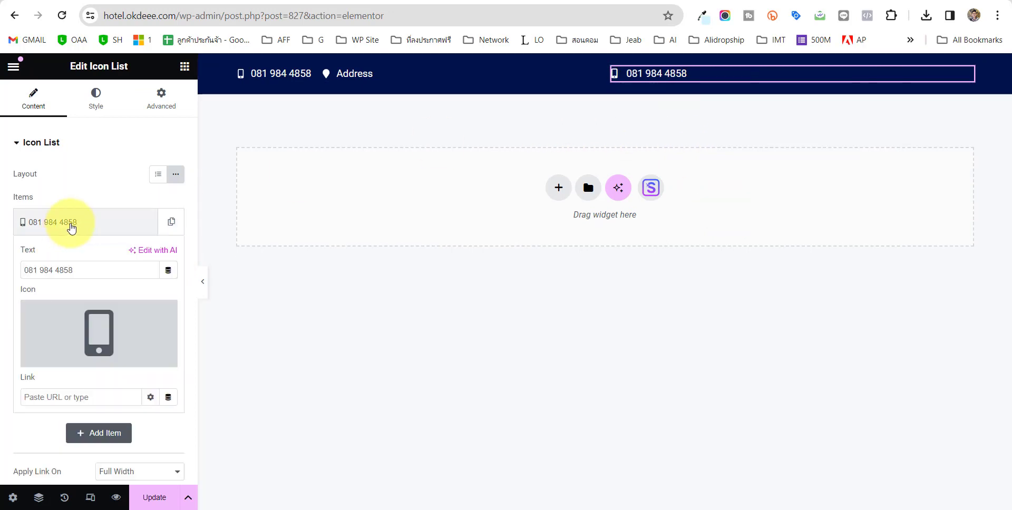
pyautogui.moveTo(91, 272); pyautogui.dragTo(1, 271)
pyautogui.press('BackSpace')
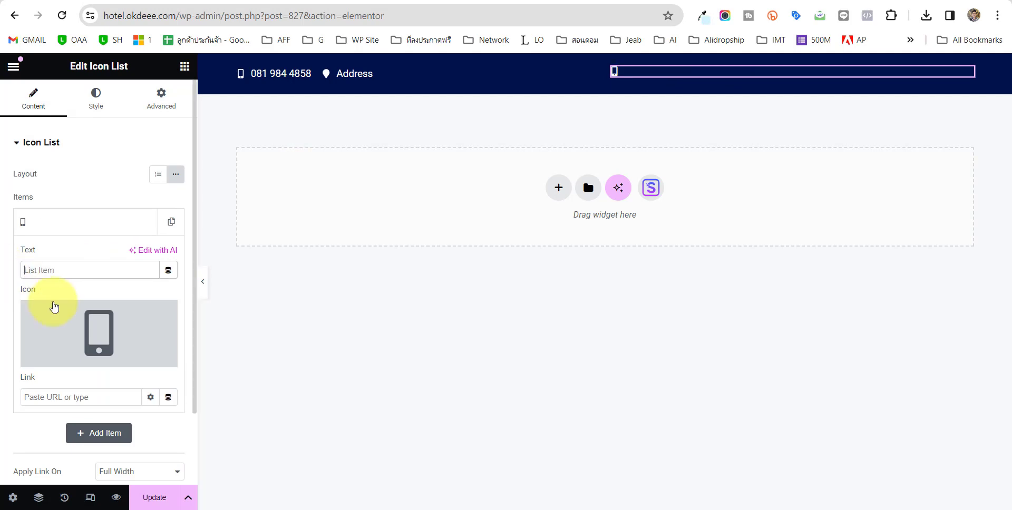
pyautogui.click(98, 329)
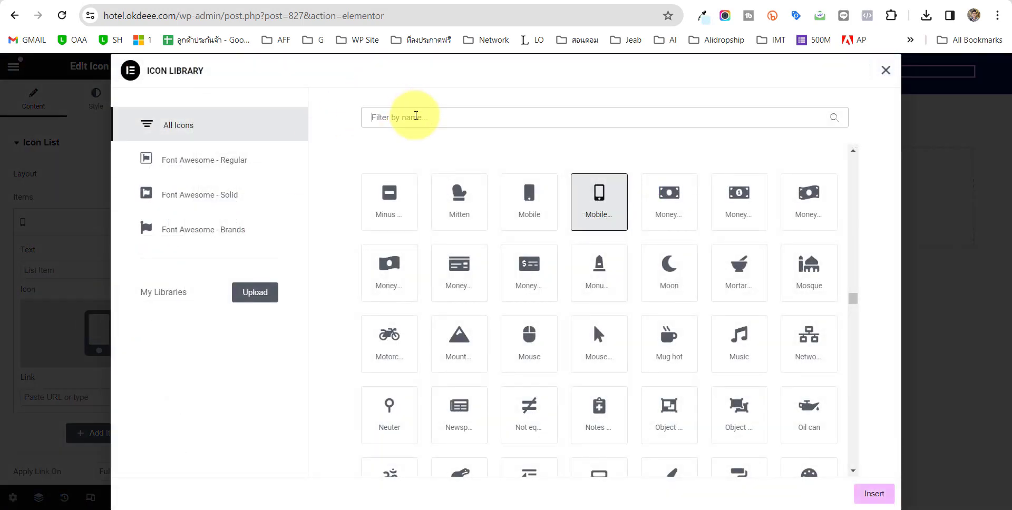
pyautogui.write('face')
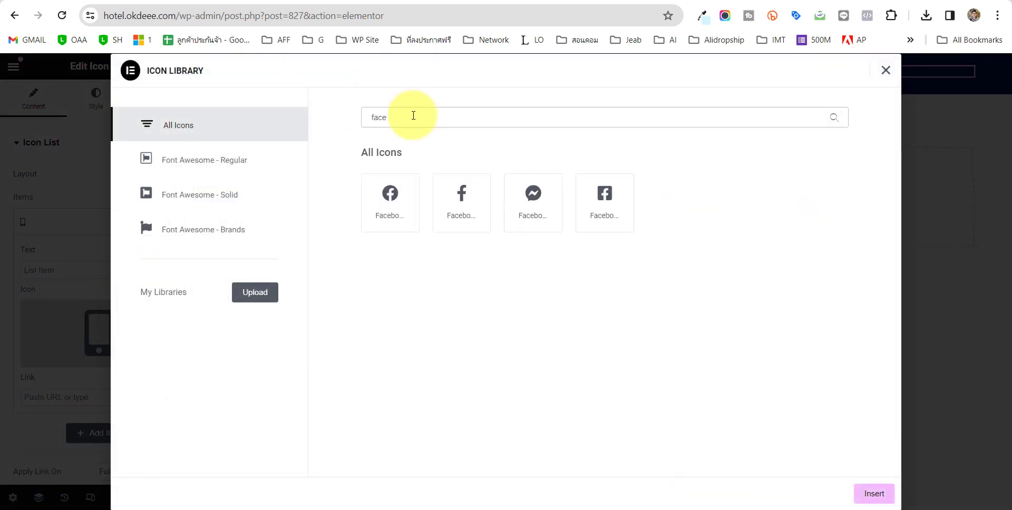
pyautogui.click(394, 217)
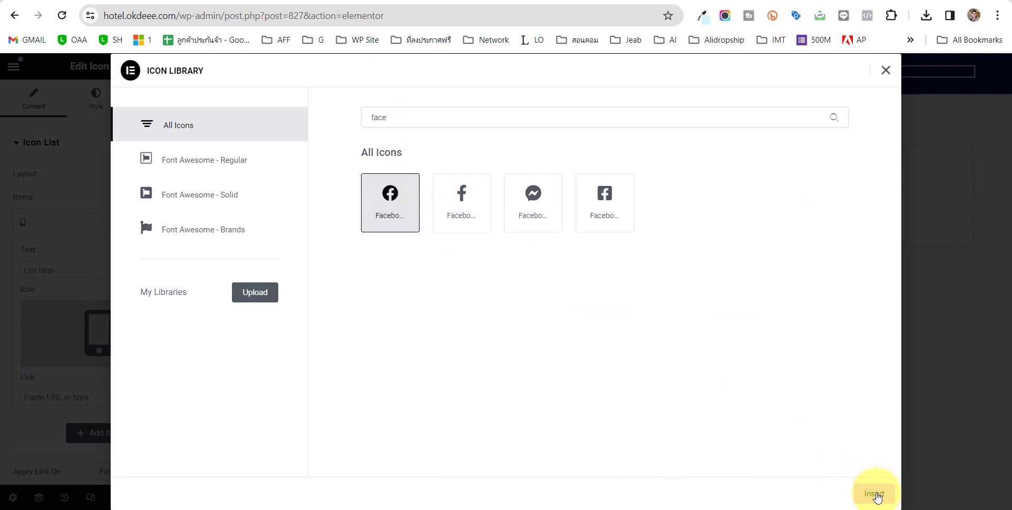
pyautogui.click(875, 494)
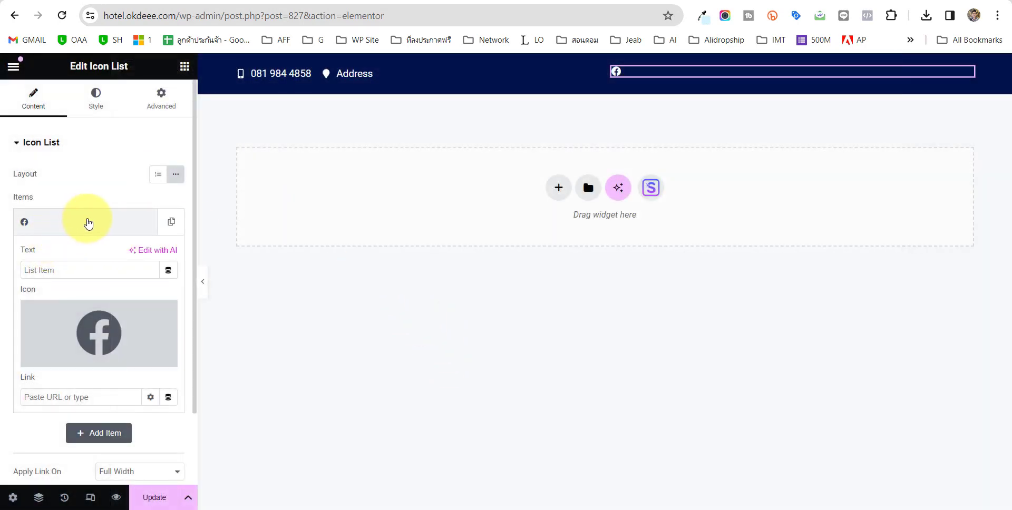
# Duplicate the Facebook item and give the copy the X twitter icon.
pyautogui.click(88, 223)
pyautogui.click(172, 221)
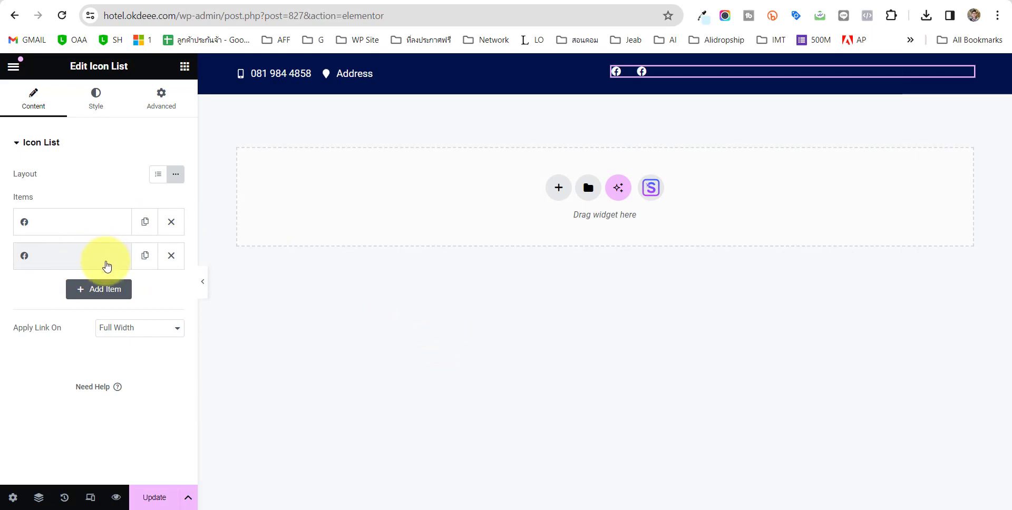
pyautogui.click(95, 258)
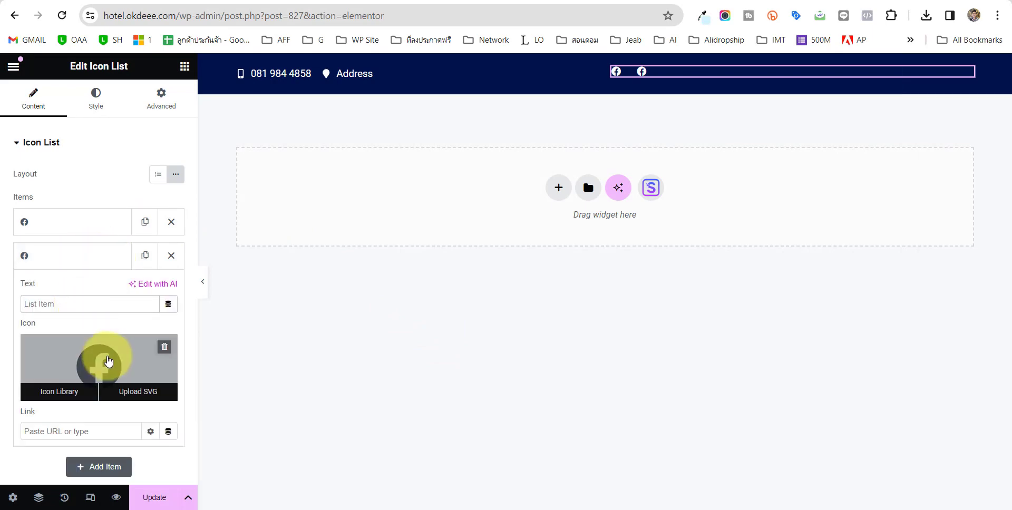
pyautogui.click(106, 358)
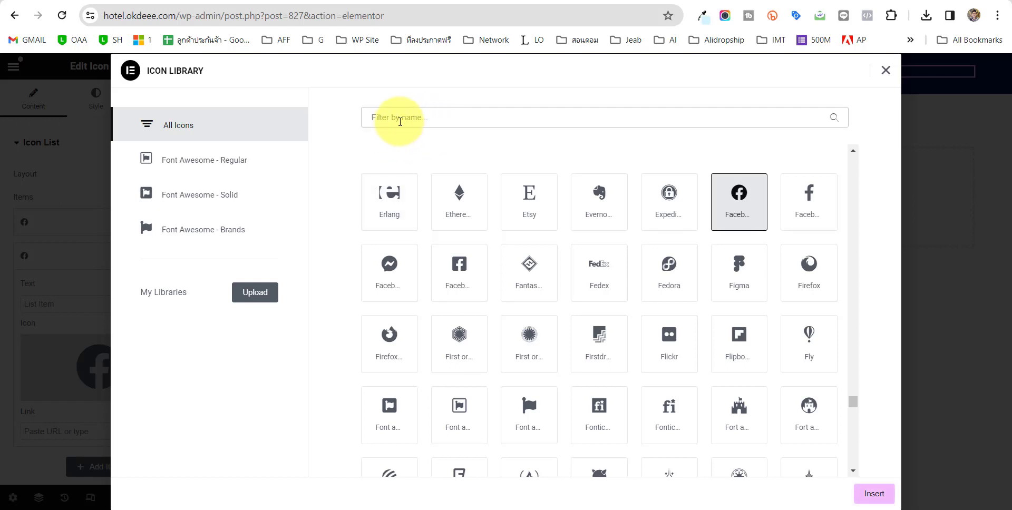
pyautogui.write('twitt')
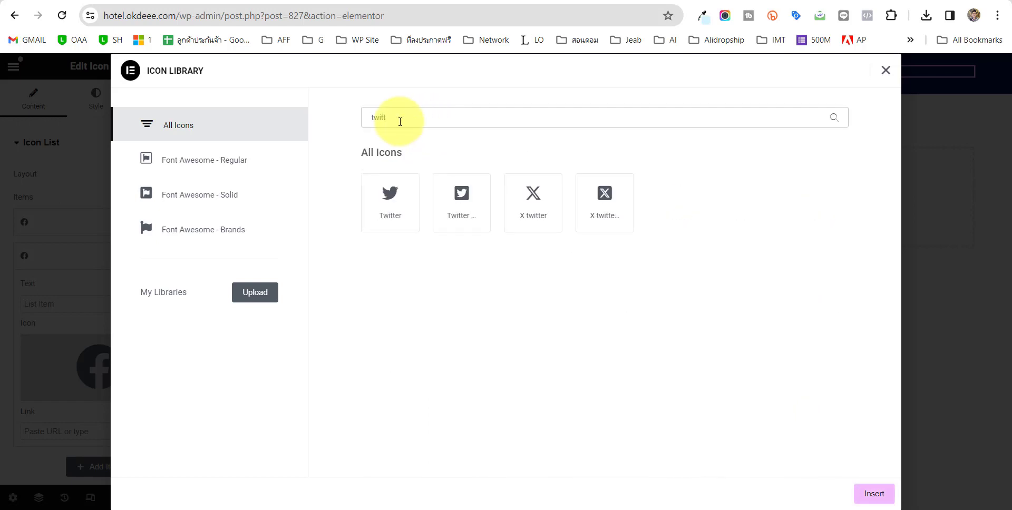
pyautogui.click(603, 197)
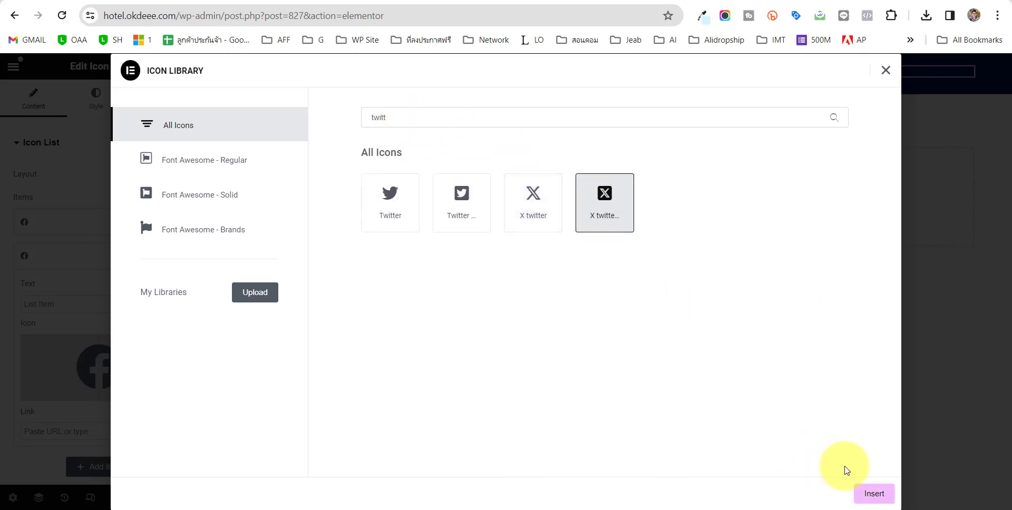
pyautogui.click(867, 493)
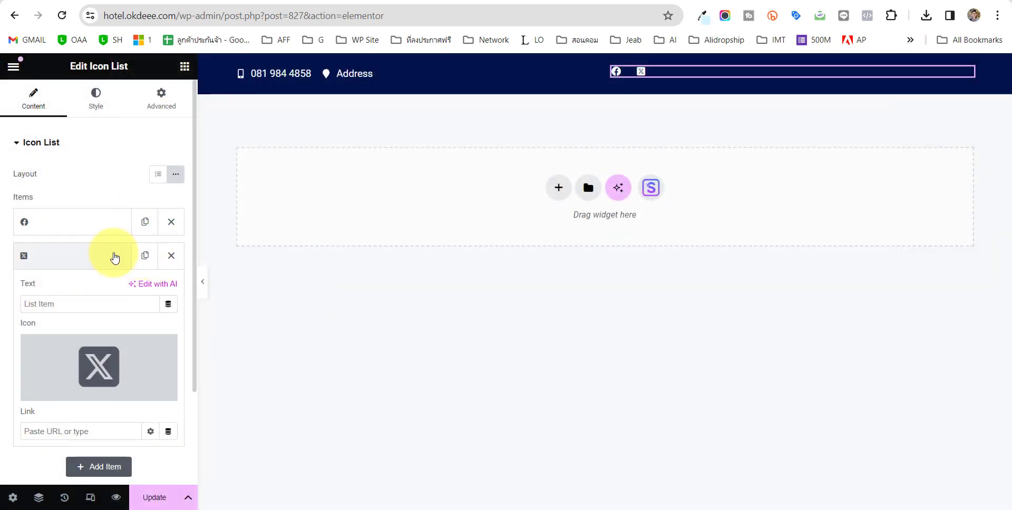
# Duplicate the X item and change the third item's icon to YouTube.
pyautogui.click(115, 257)
pyautogui.click(145, 256)
pyautogui.click(58, 297)
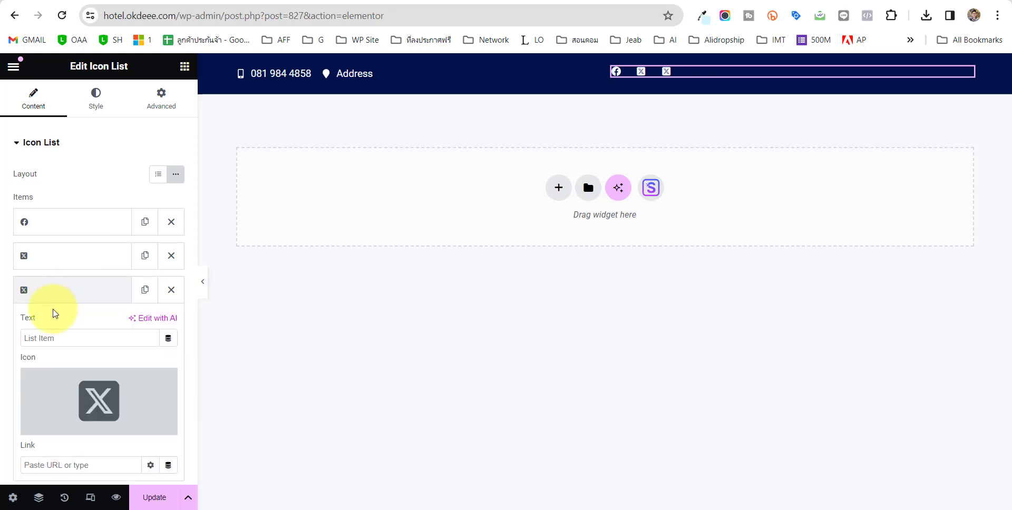
pyautogui.click(91, 403)
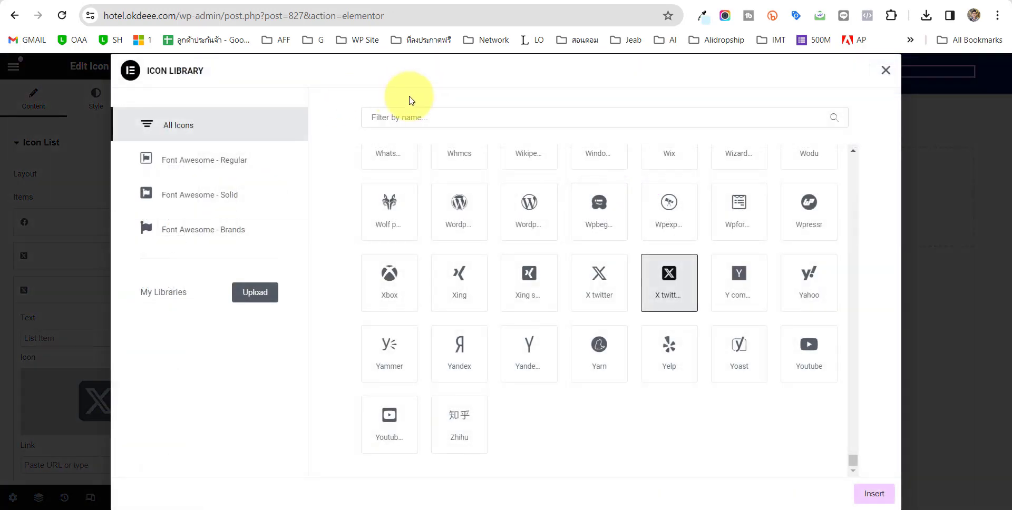
pyautogui.click(433, 115)
pyautogui.write('youtu')
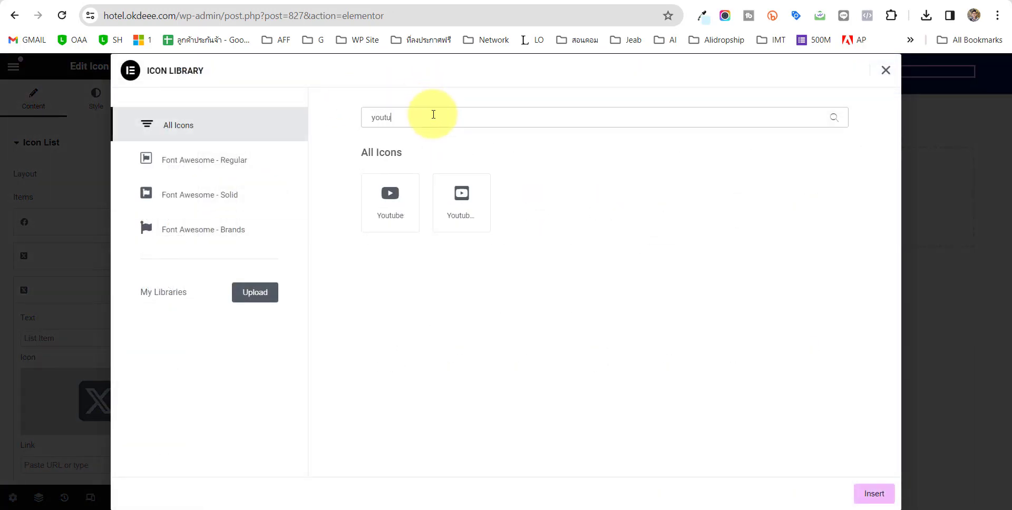
pyautogui.click(395, 201)
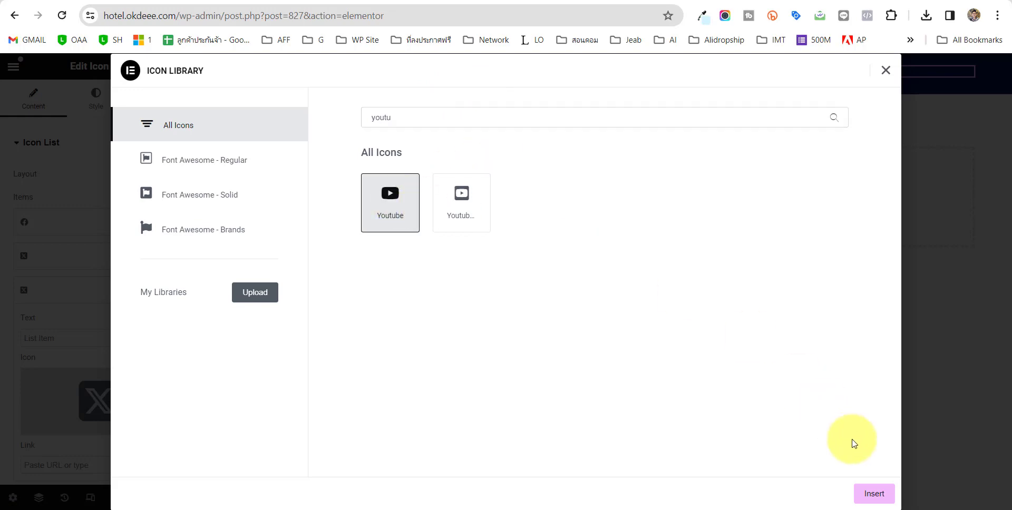
pyautogui.click(884, 492)
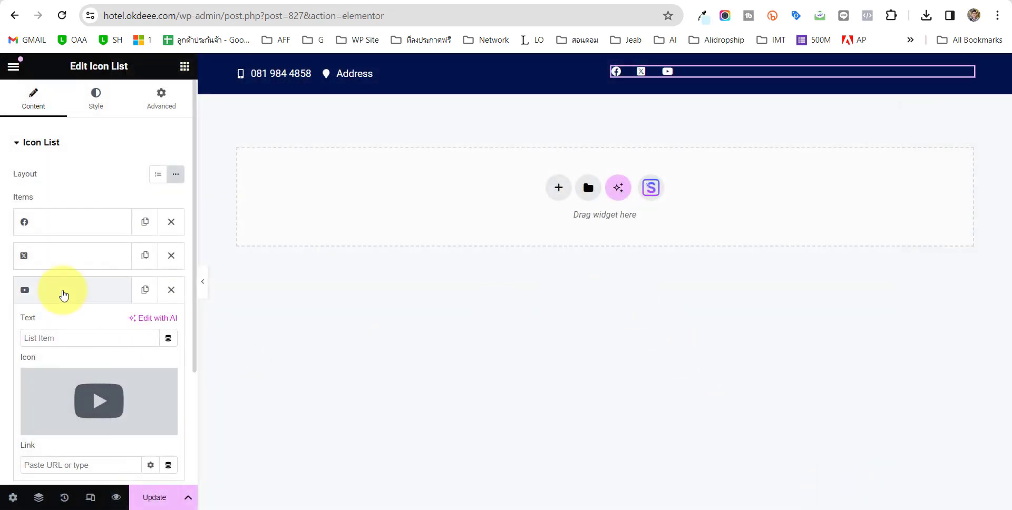
# Duplicate the YouTube item and change the fourth item's icon to Instagram.
pyautogui.click(61, 291)
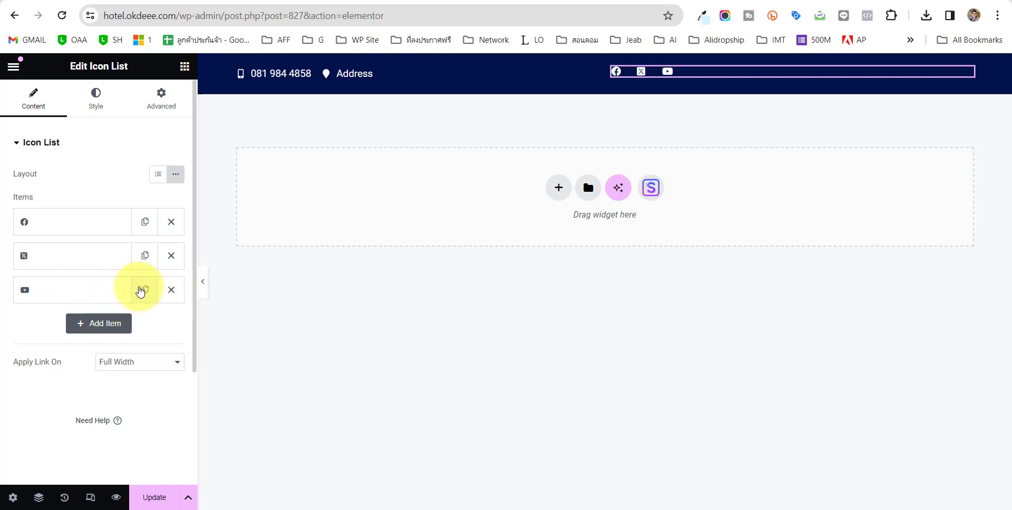
pyautogui.click(143, 290)
pyautogui.click(73, 324)
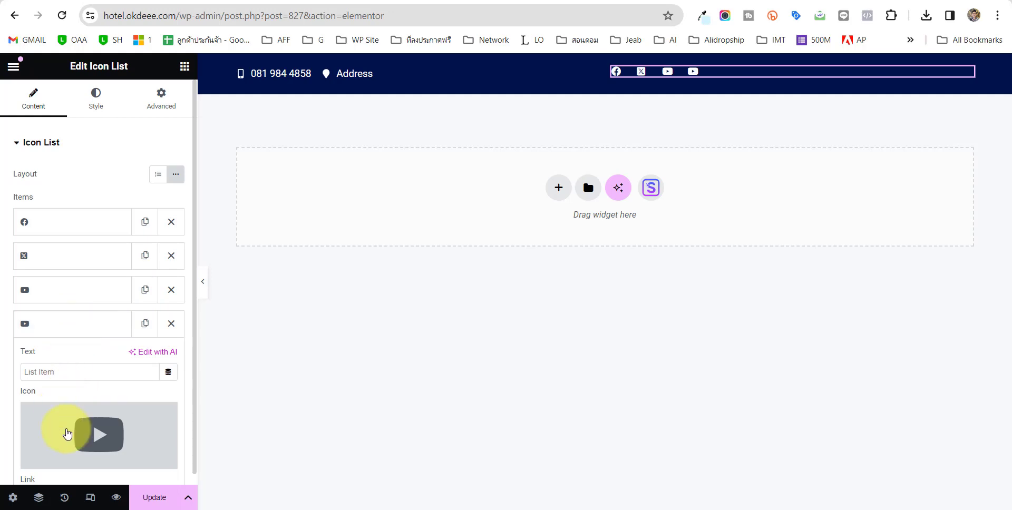
pyautogui.click(67, 433)
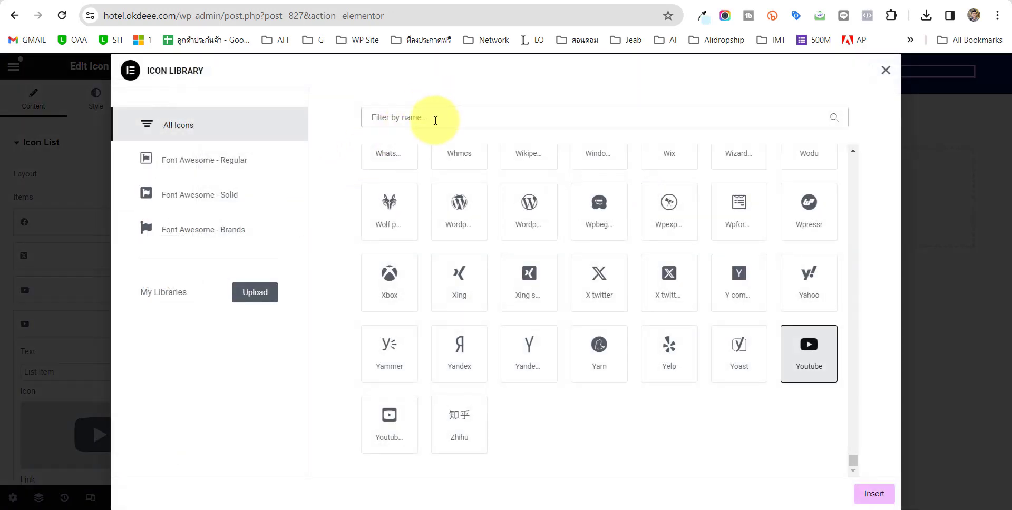
pyautogui.click(436, 120)
pyautogui.write('ฐ')
pyautogui.press('BackSpace')
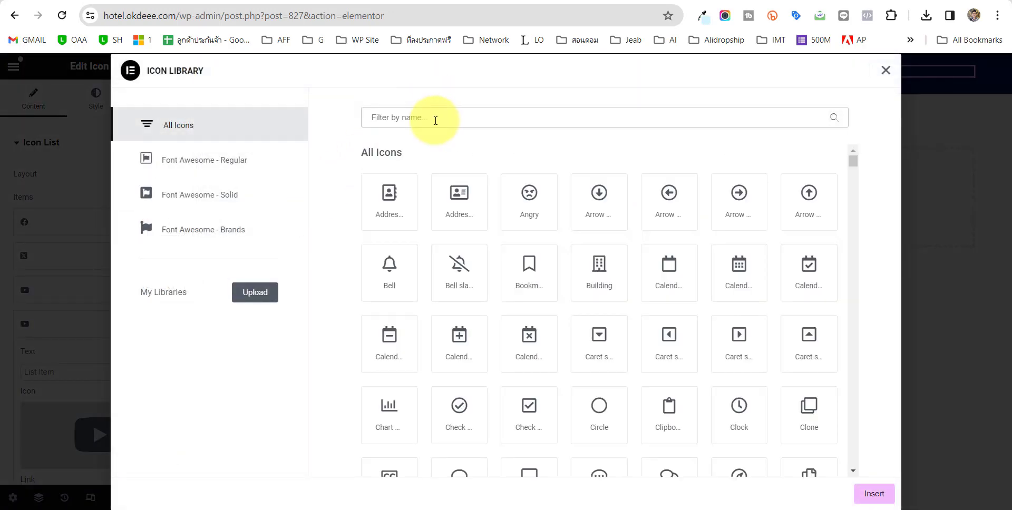
pyautogui.write('ins')
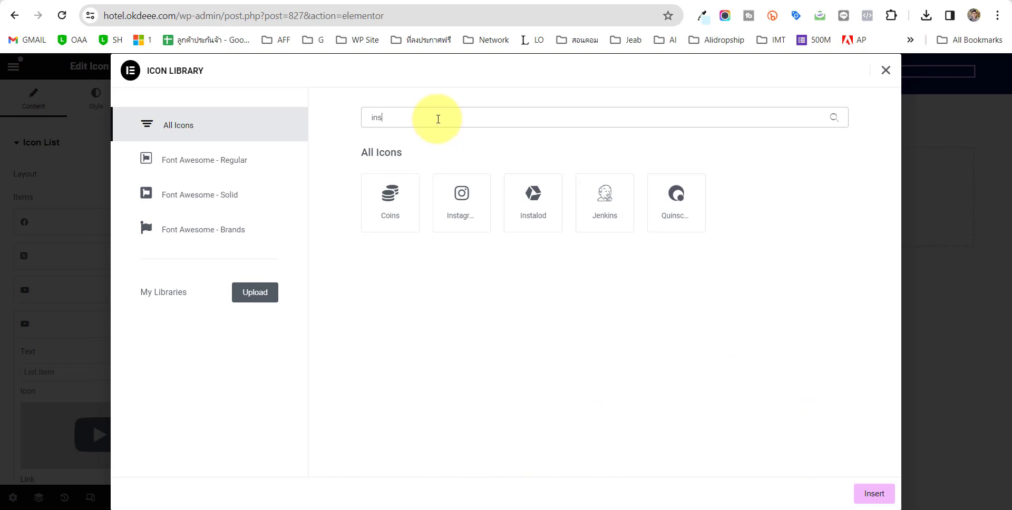
pyautogui.click(460, 195)
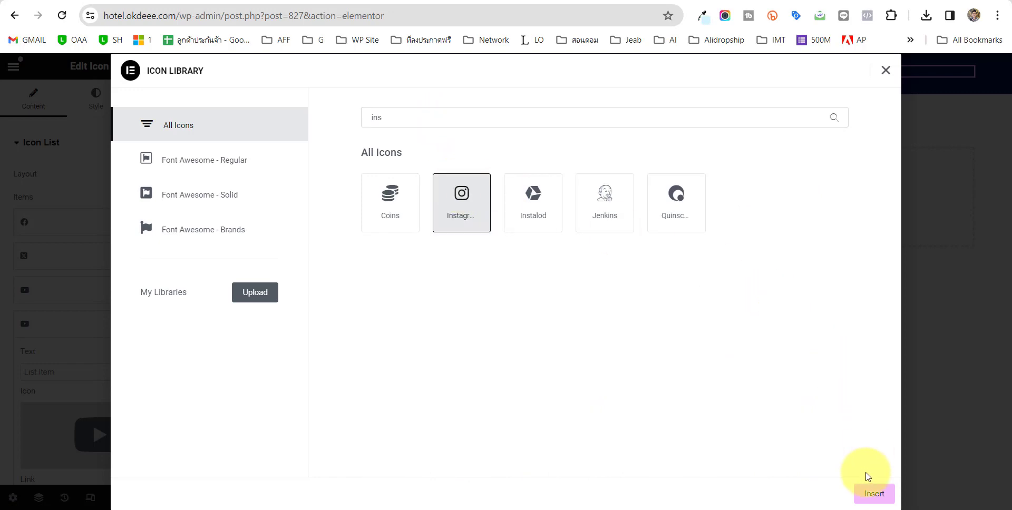
pyautogui.click(874, 494)
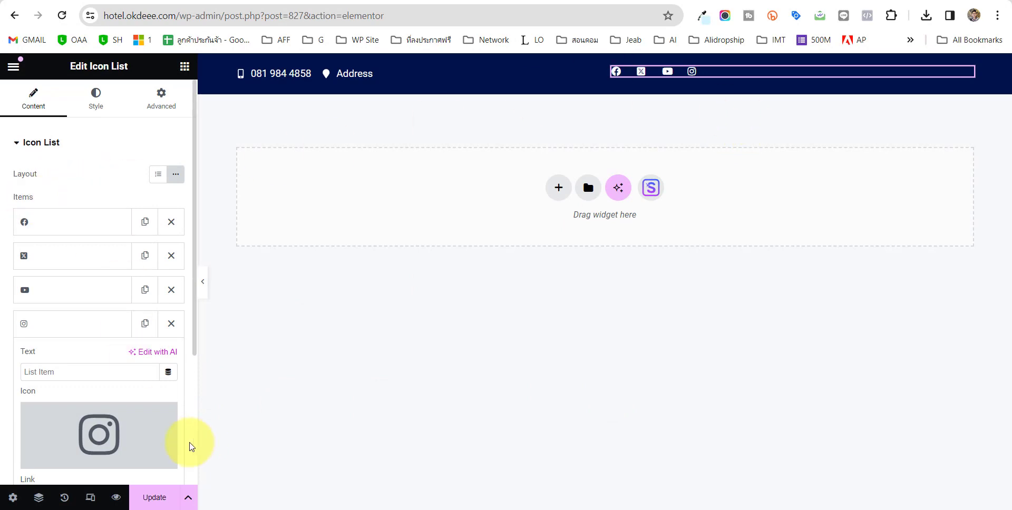
pyautogui.scroll(-3, 79, 317)
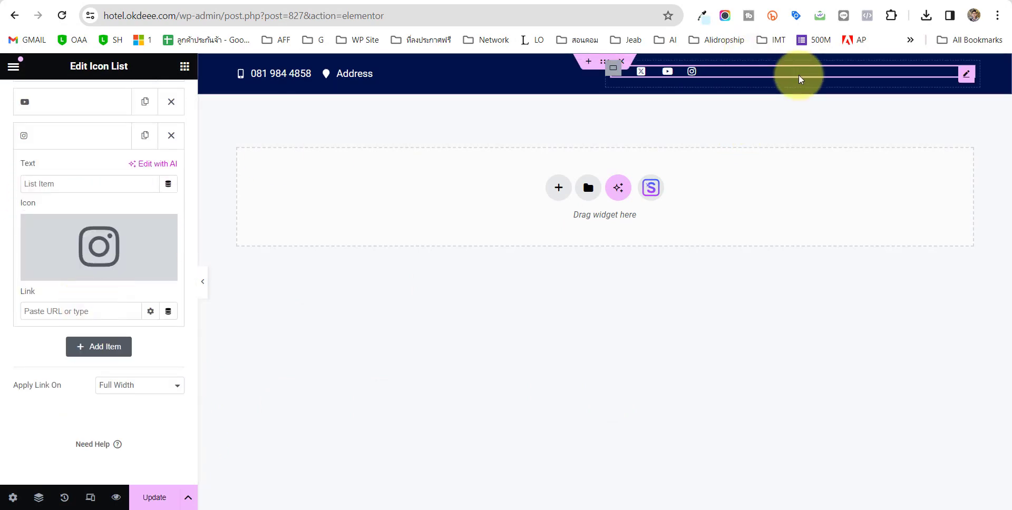
# Set the social icons container's Align Items to End so the icons sit far right.
pyautogui.scroll(3, 102, 215)
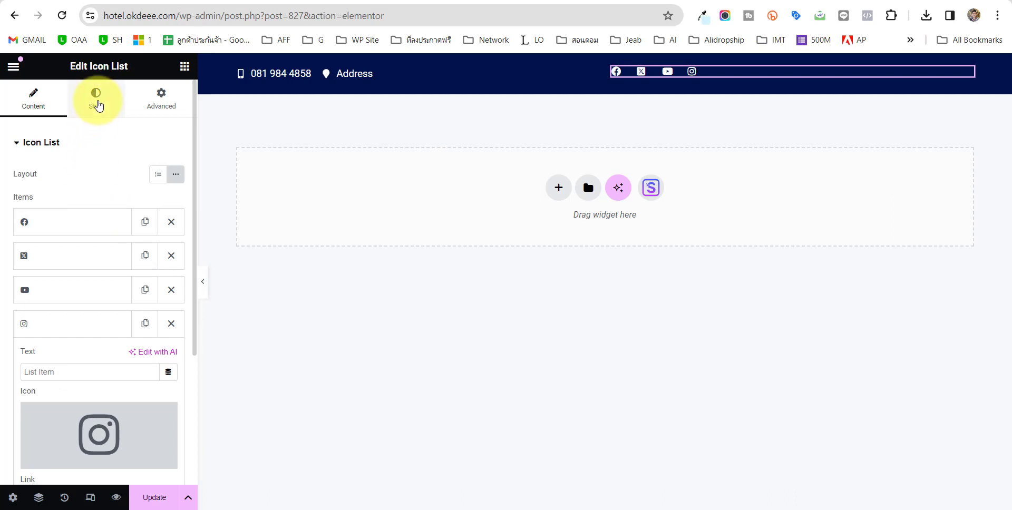
pyautogui.click(96, 100)
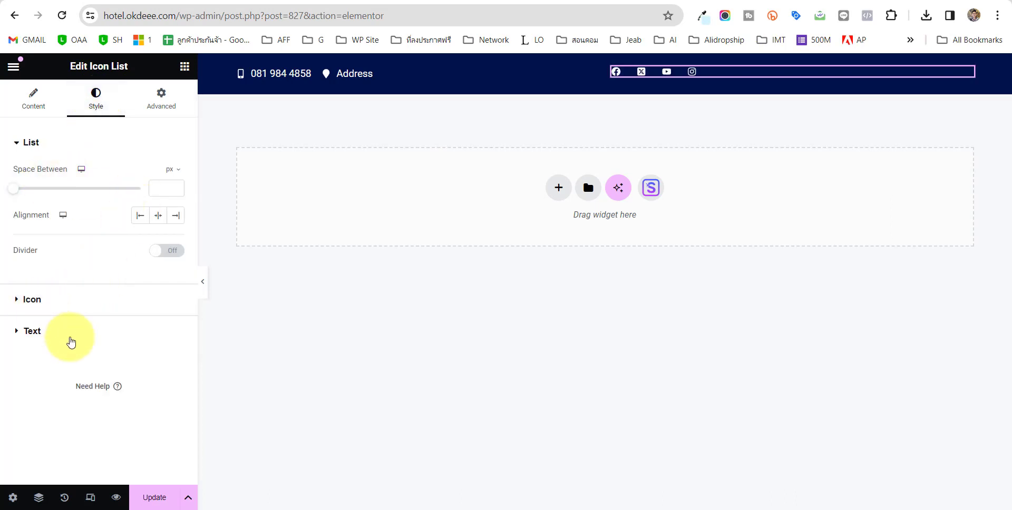
pyautogui.moveTo(638, 94)
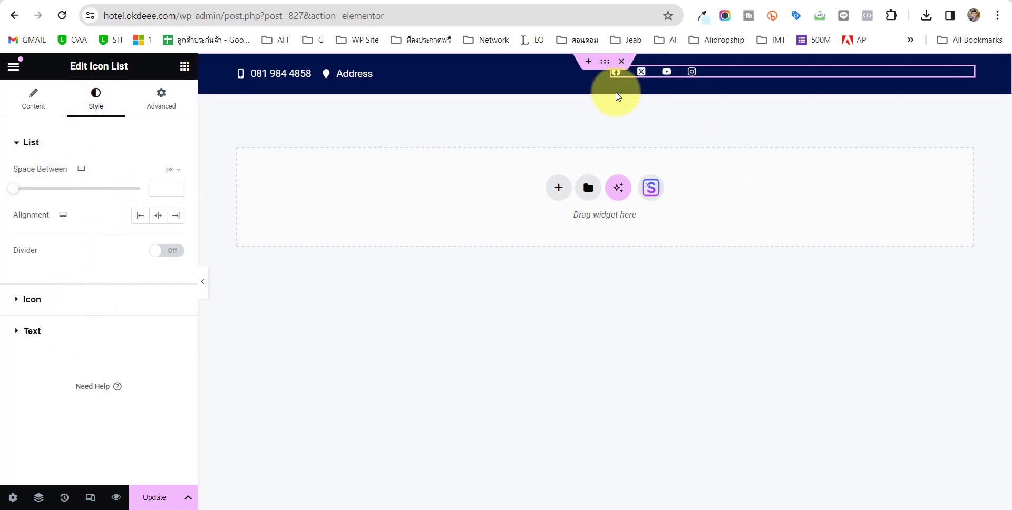
pyautogui.click(614, 75)
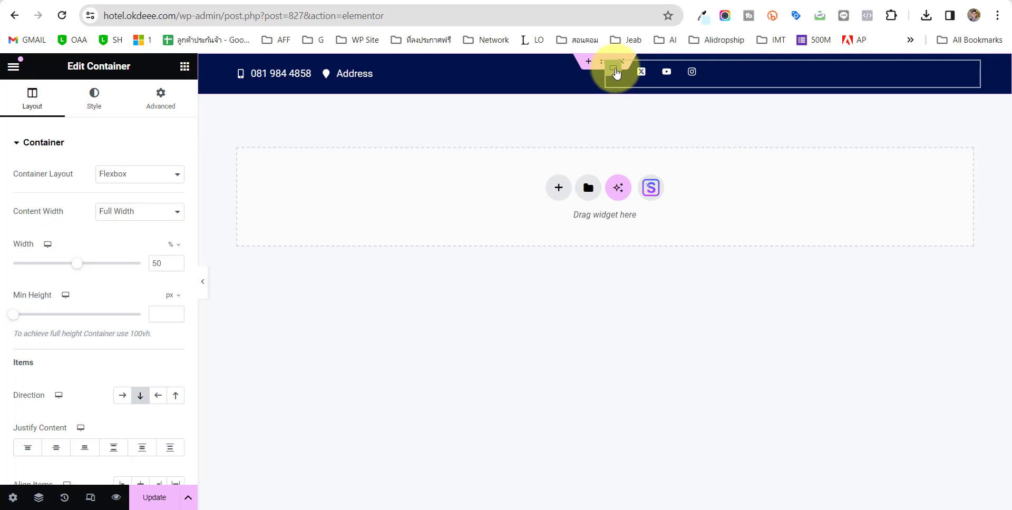
pyautogui.scroll(-2, 108, 177)
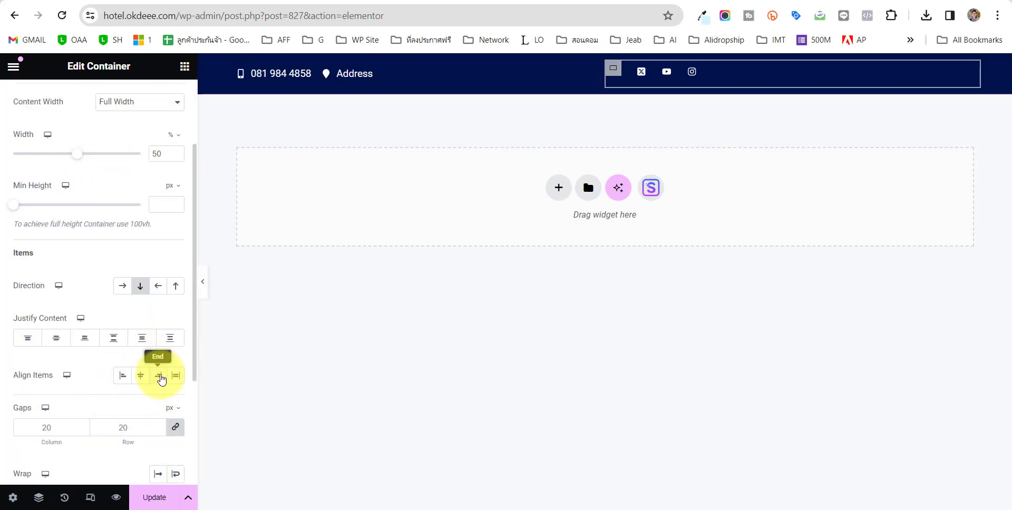
pyautogui.click(160, 376)
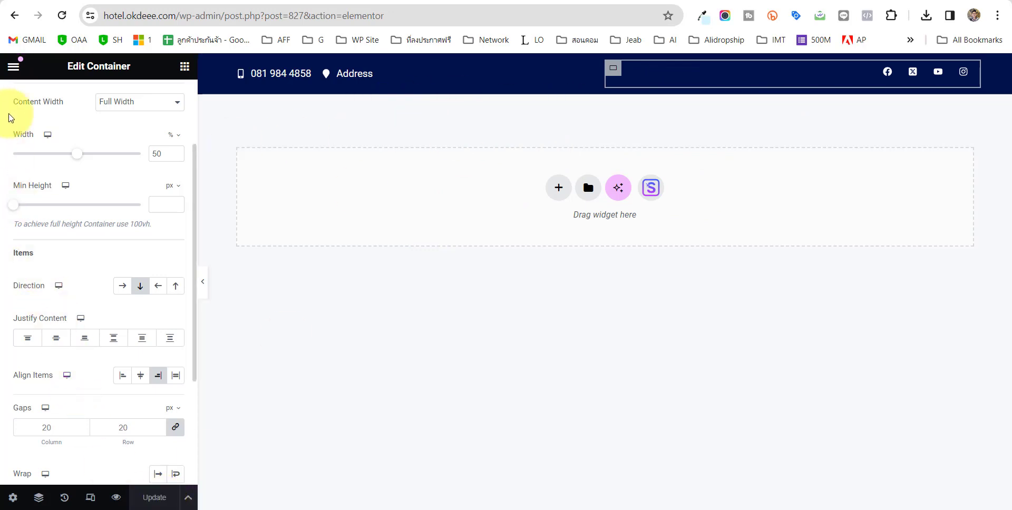
pyautogui.click(15, 69)
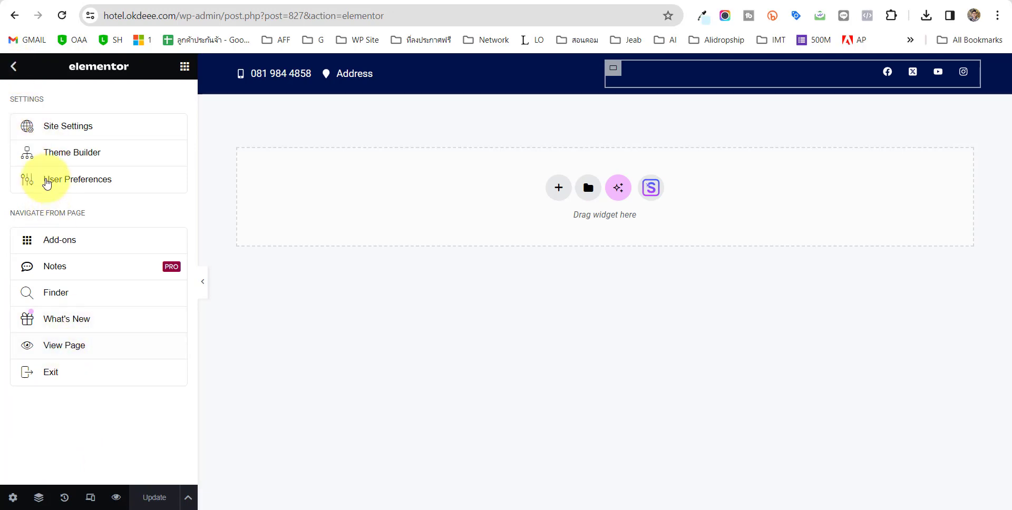
# Exit the Elementor editor and check the header on the live homepage in a new tab.
pyautogui.click(53, 370)
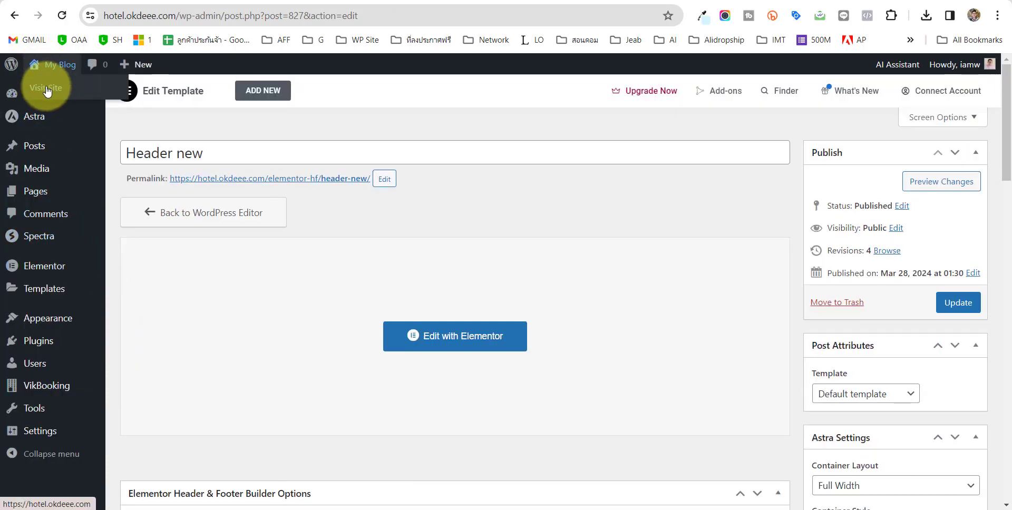
pyautogui.rightClick(47, 89)
pyautogui.click(84, 102)
pyautogui.click(309, 2)
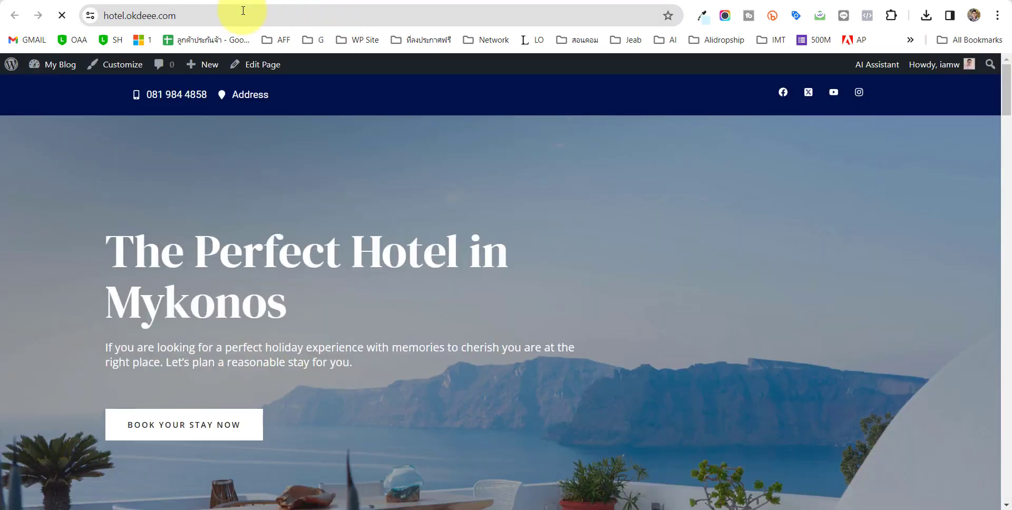
pyautogui.scroll(-10, 636, 257)
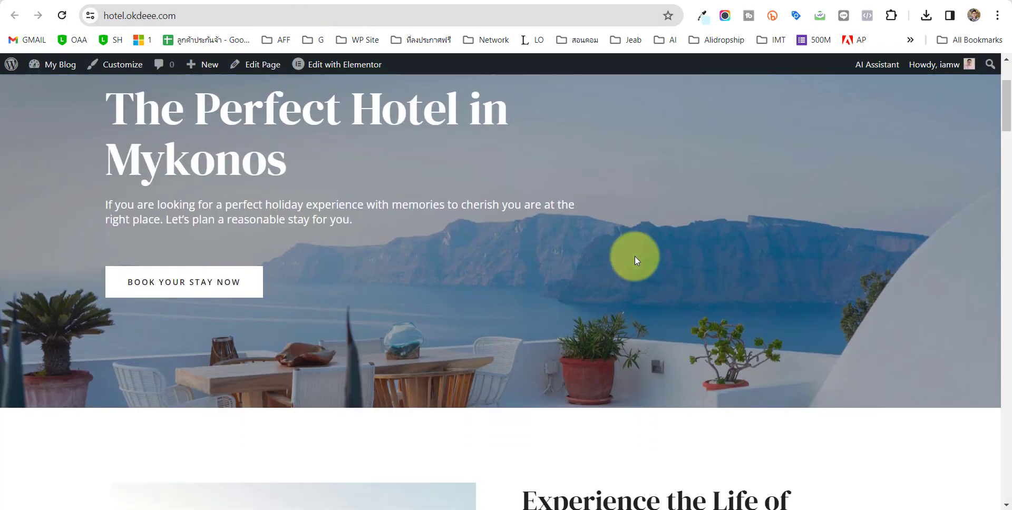
pyautogui.scroll(-5, 644, 273)
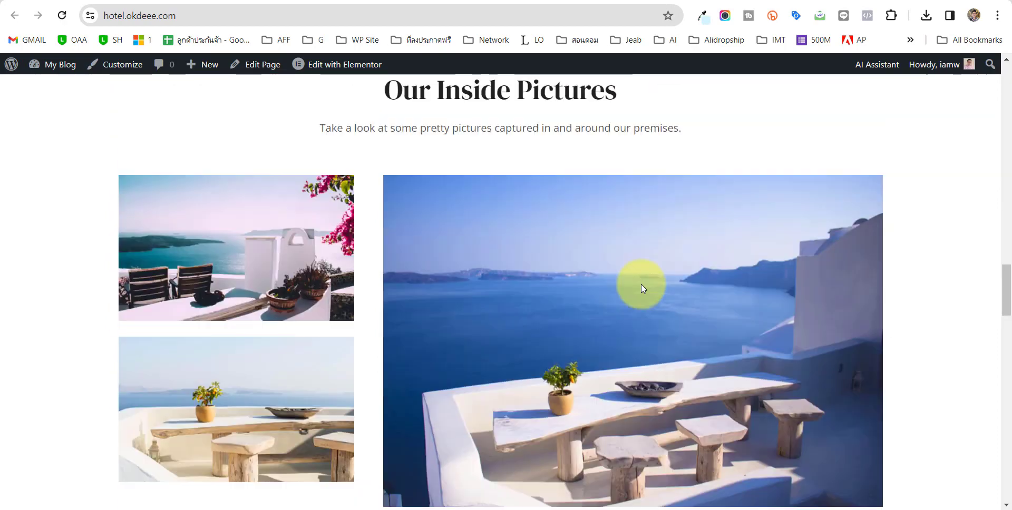
pyautogui.scroll(15, 641, 283)
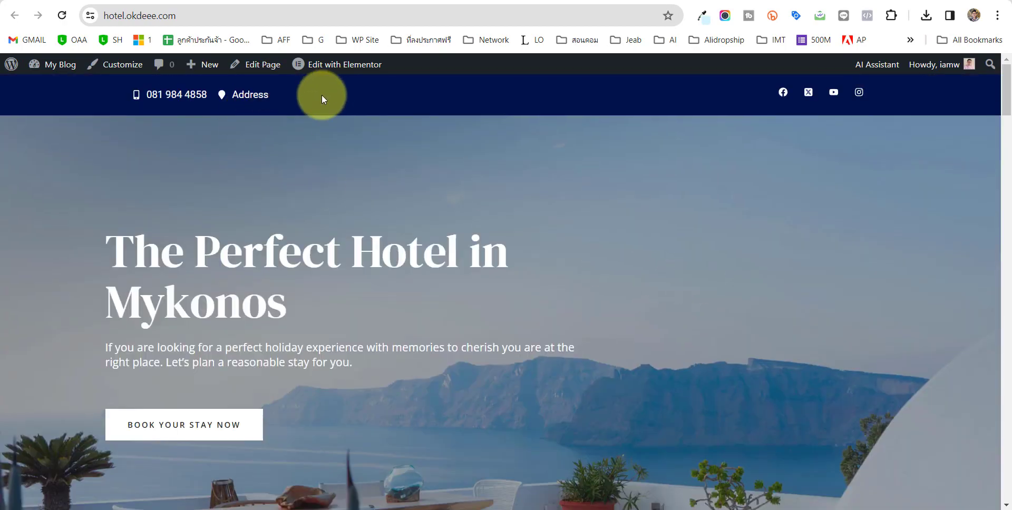